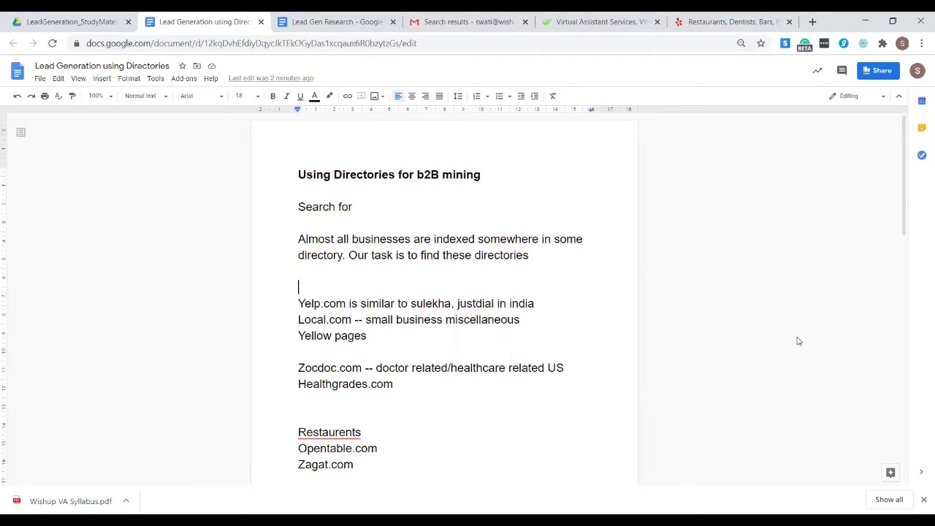
Step: Open Google in a new browser tab and search for "phantom buster"
left_click(811, 25)
type("g")
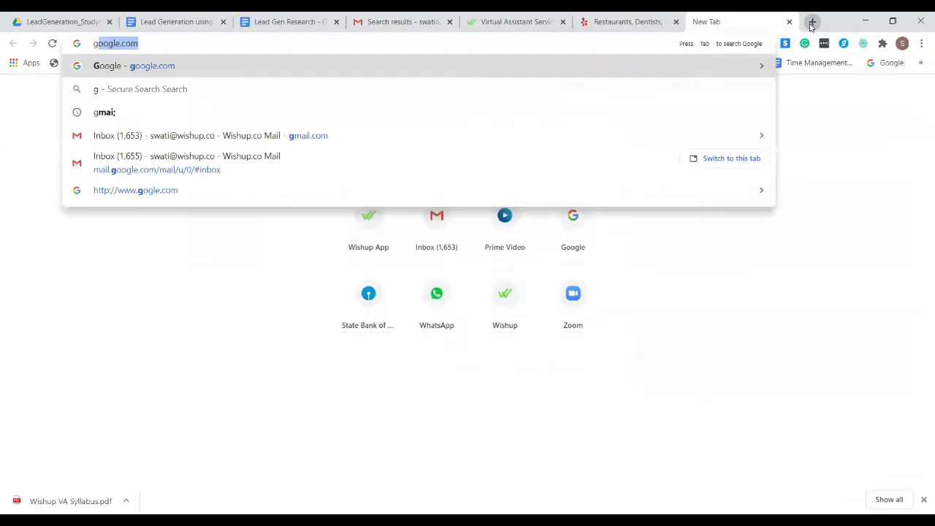
type("oogl")
key("Return")
type("phanto")
key("BackSpace")
type("m")
key("BackSpace")
type("m")
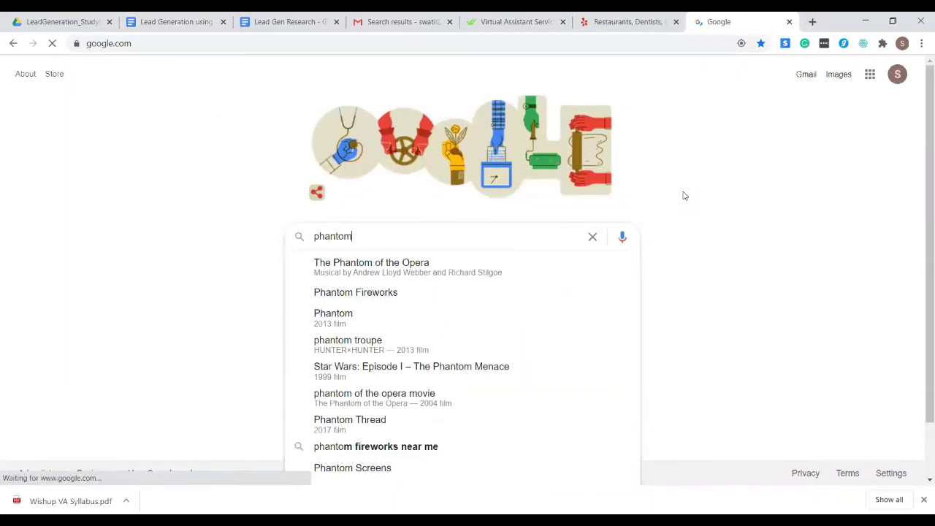
type(" buster")
key("Return")
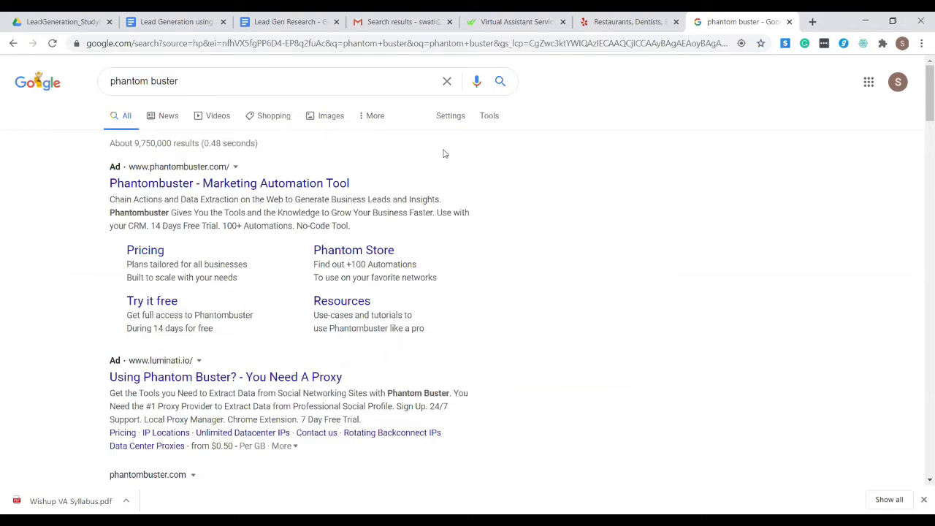
Step: Open the "Phantombuster - Marketing Automation Tool" search result in a separate tab and switch to it
right_click(299, 183)
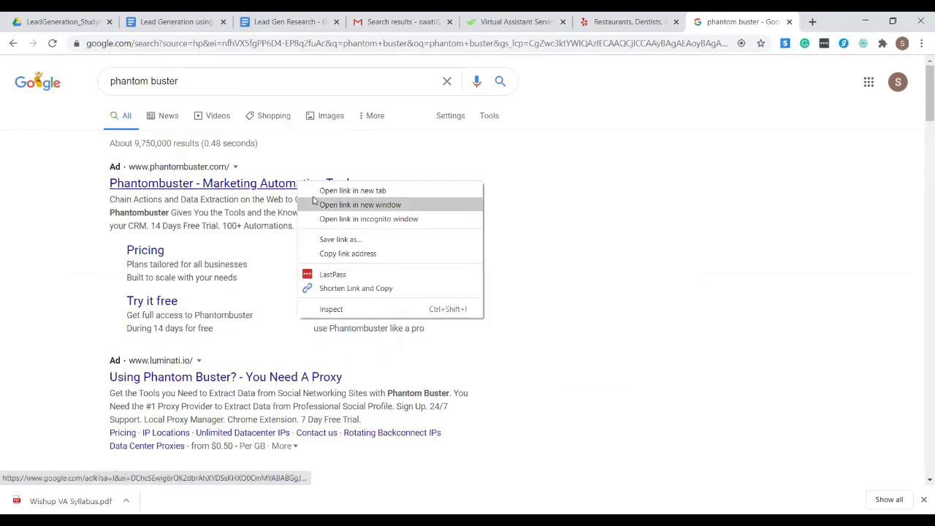
left_click(316, 190)
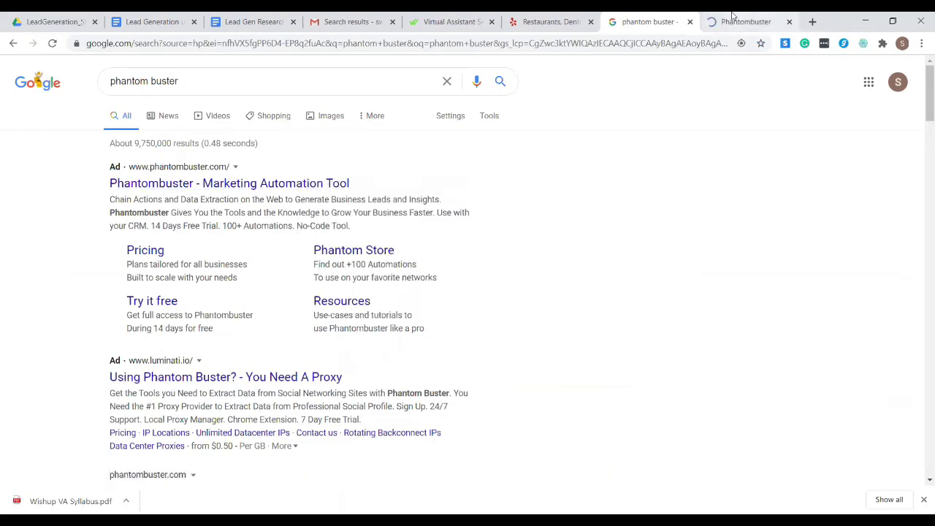
left_click(733, 16)
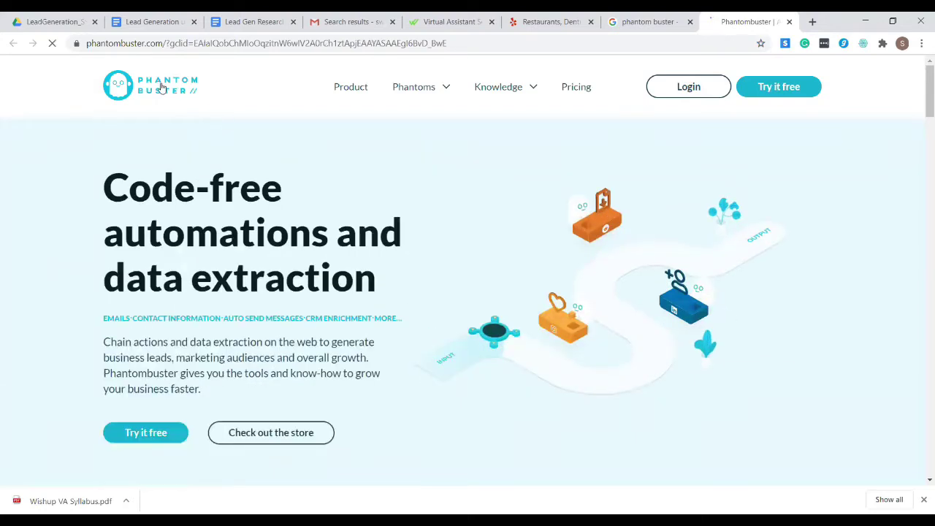
Step: Return to the Google results and replace the query with a search for "Web scrapper"
left_click(648, 21)
left_click(258, 89)
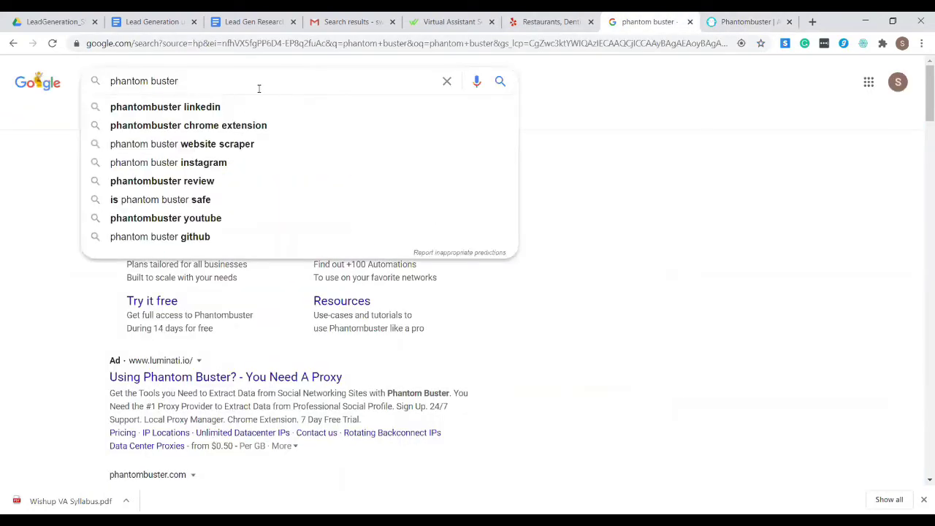
key("BackSpace")
key("BackSpace")
key("BackSpace")
key("BackSpace")
key("BackSpace")
key("BackSpace")
key("BackSpace")
key("BackSpace")
key("BackSpace")
key("BackSpace")
key("BackSpace")
key("BackSpace")
key("BackSpace")
type("W")
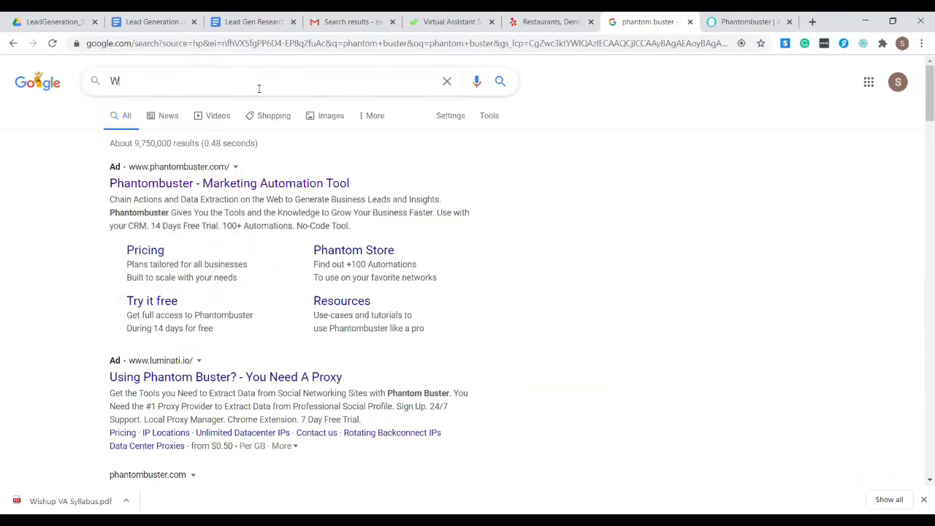
type("eb scrapper")
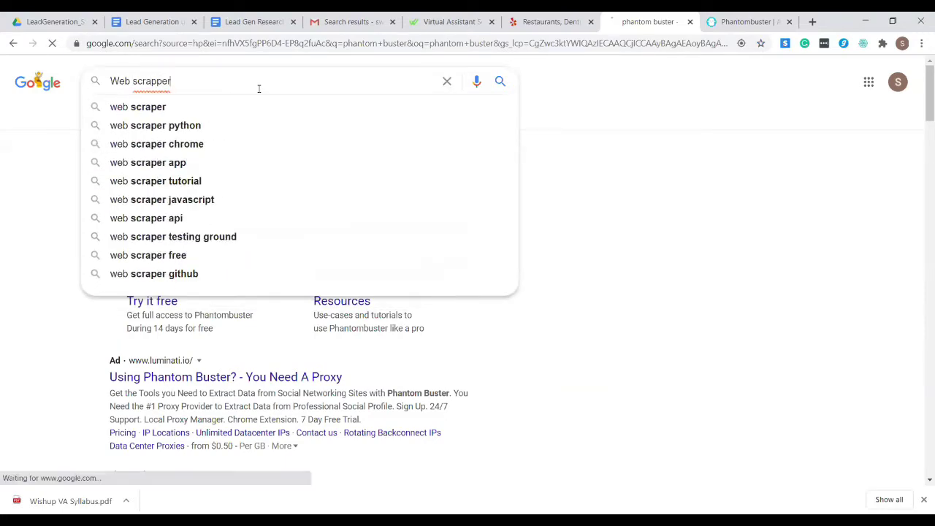
key("Return")
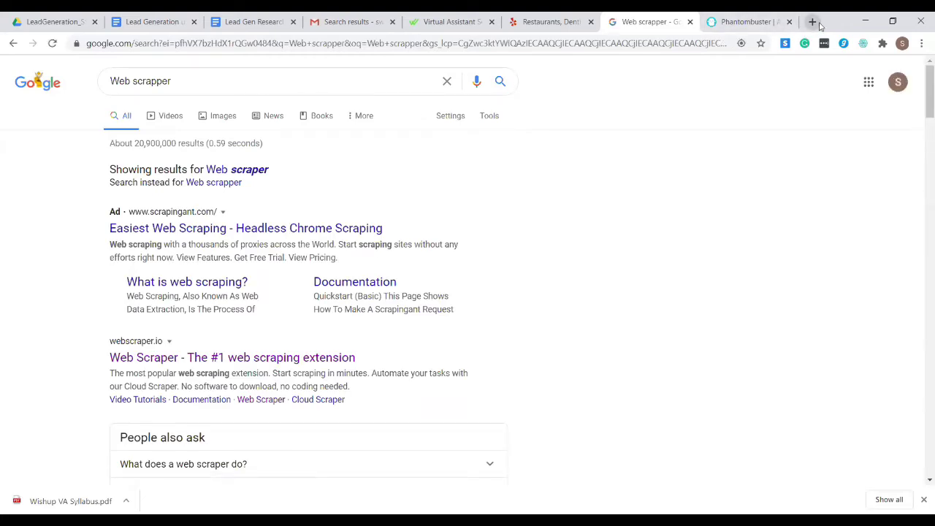
Step: Switch to the Yelp page and search for "salons" near Carlsbad, CA
left_click(538, 16)
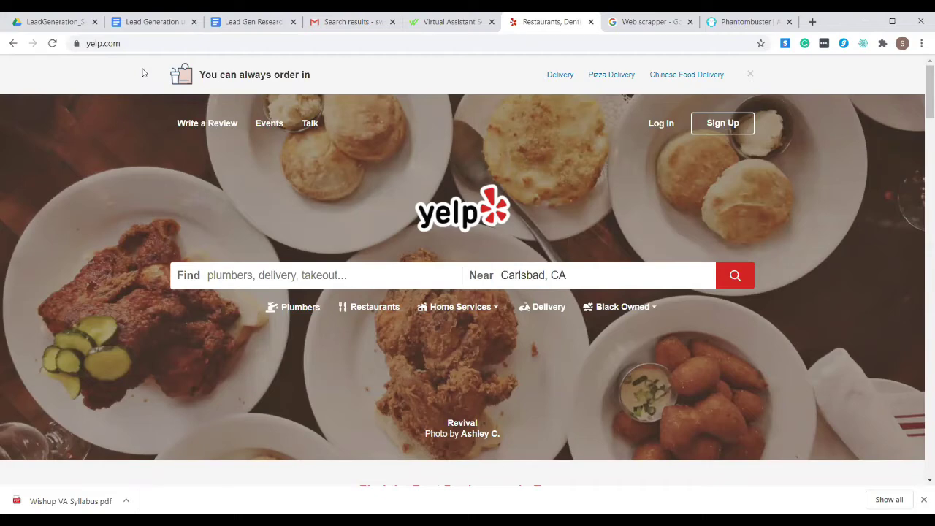
left_click(381, 275)
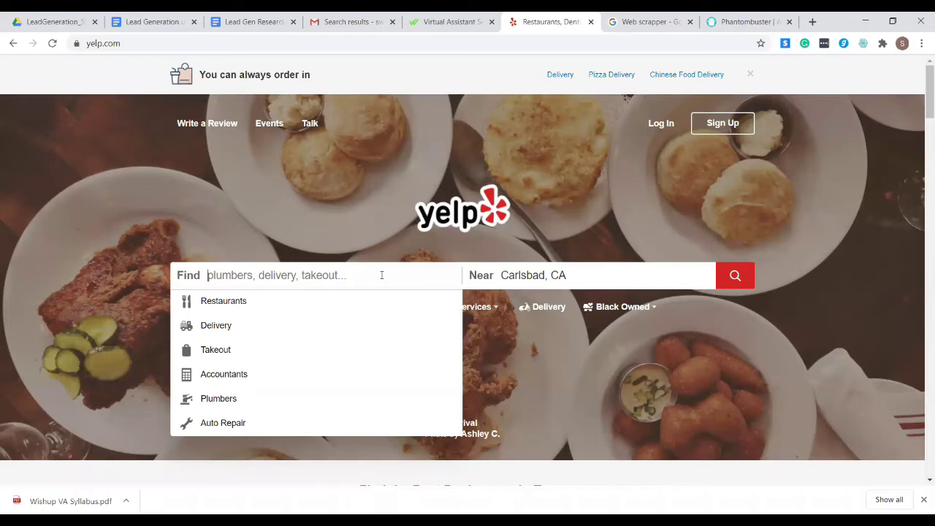
left_click(127, 43)
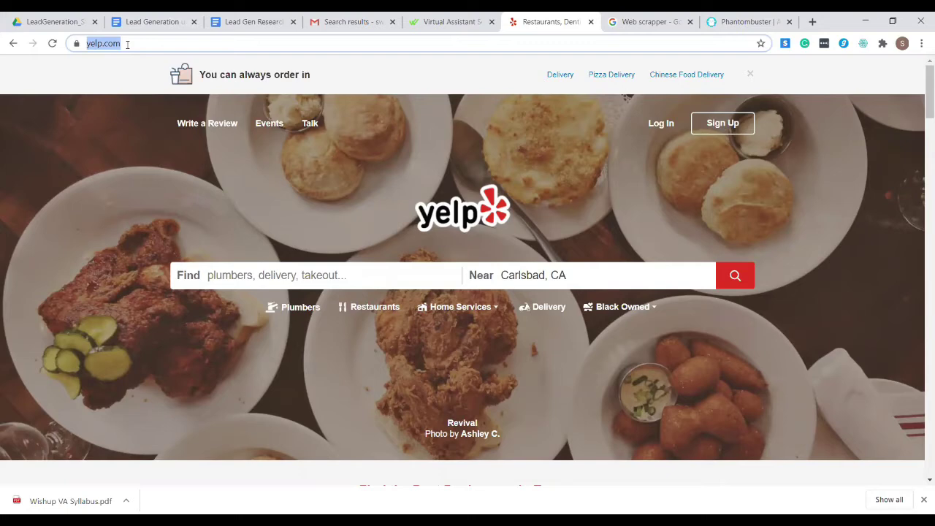
left_click(271, 278)
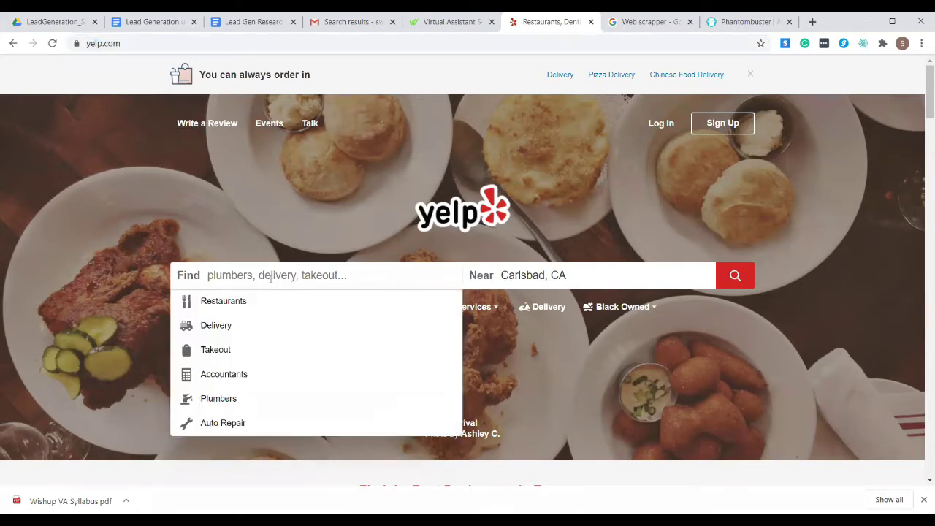
type("salons")
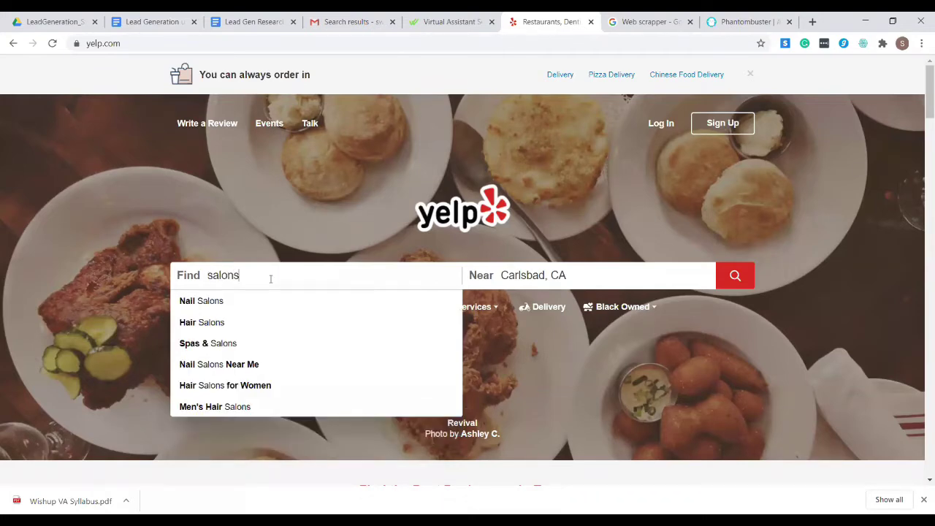
key("Return")
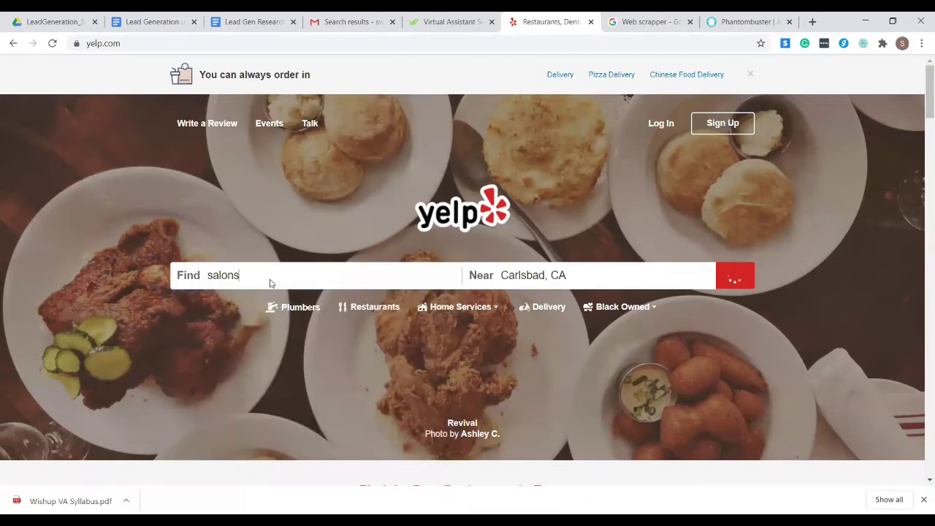
left_click(585, 275)
key("BackSpace")
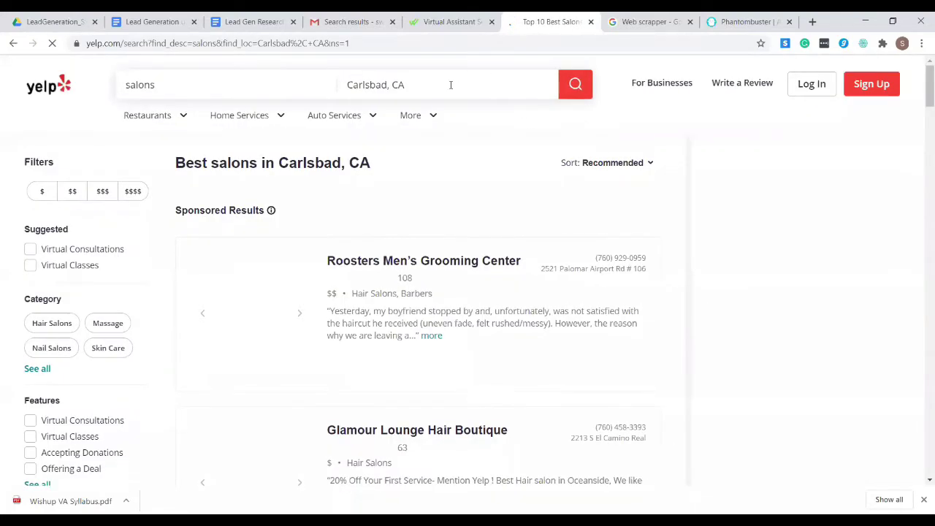
left_click(450, 84)
key("BackSpace")
key("BackSpace")
key("BackSpace")
key("BackSpace")
key("BackSpace")
key("BackSpace")
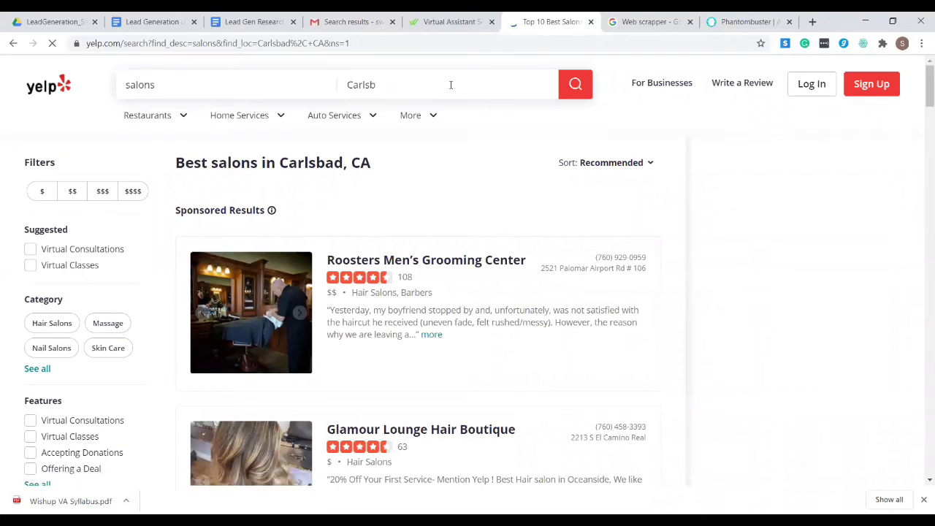
key("BackSpace")
key("BackSpace")
key("BackSpace")
key("BackSpace")
key("BackSpace")
type("arlsbad, CA")
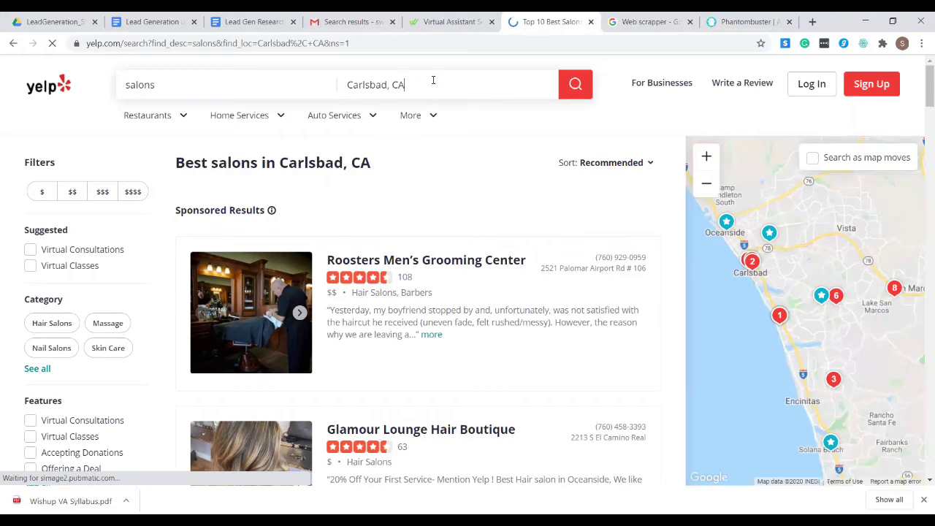
Step: Change the Yelp search to the suggested category Nail Salons
left_click(433, 81)
left_click(215, 82)
left_click(233, 118)
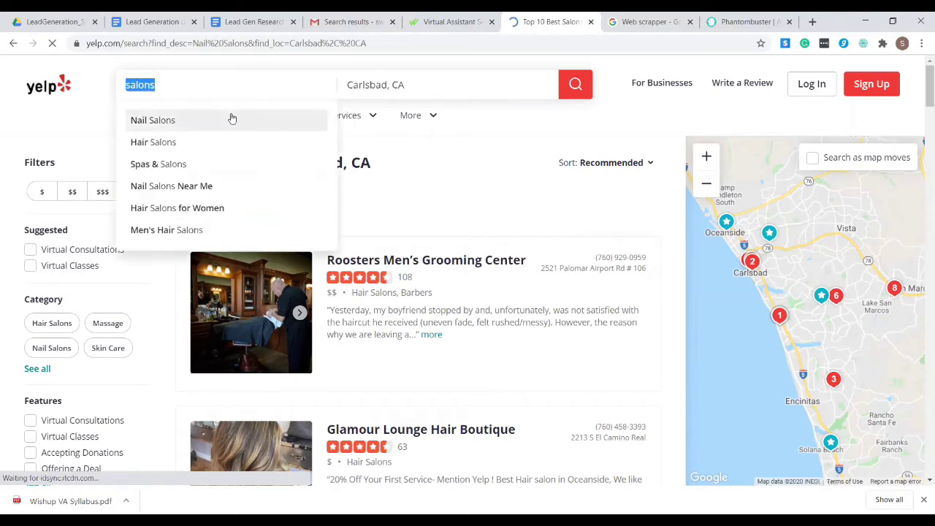
Step: Replace the location of the nail salon search with Las Vegas, NV
left_click(466, 74)
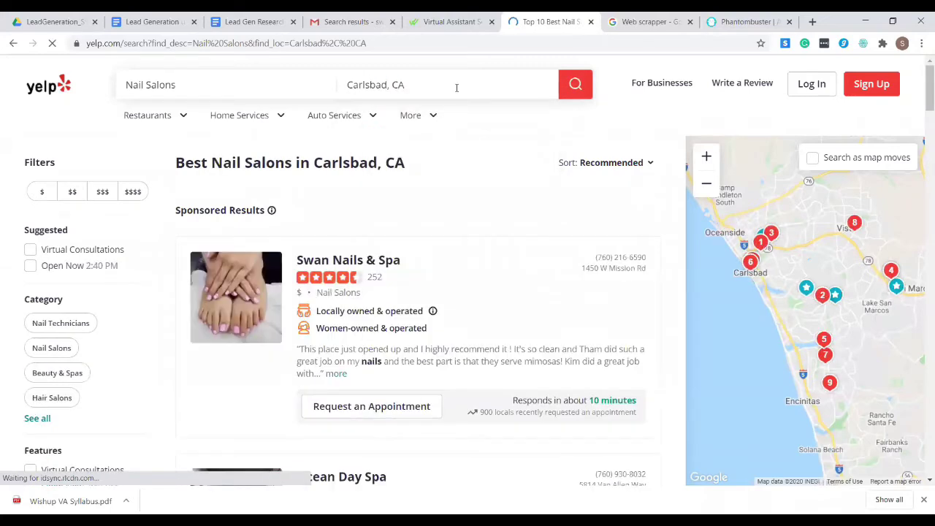
left_click(423, 80)
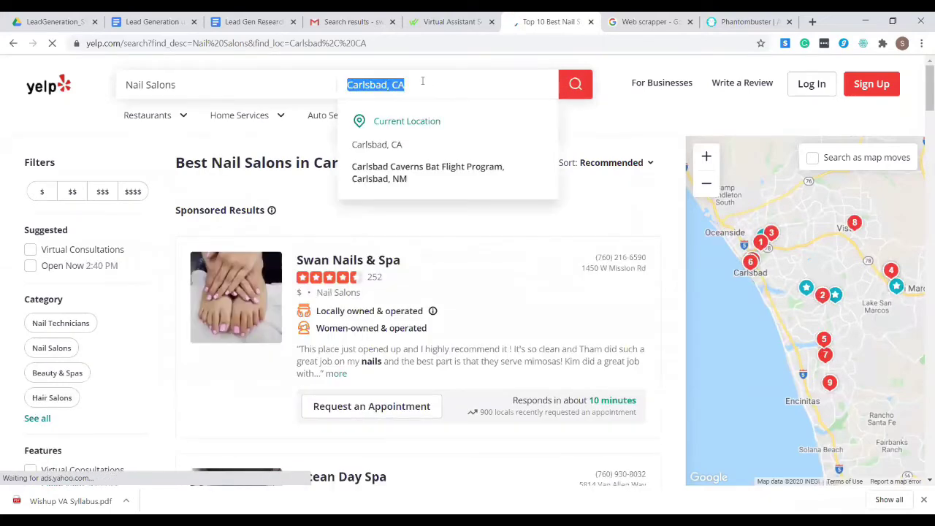
key("BackSpace")
type("Las")
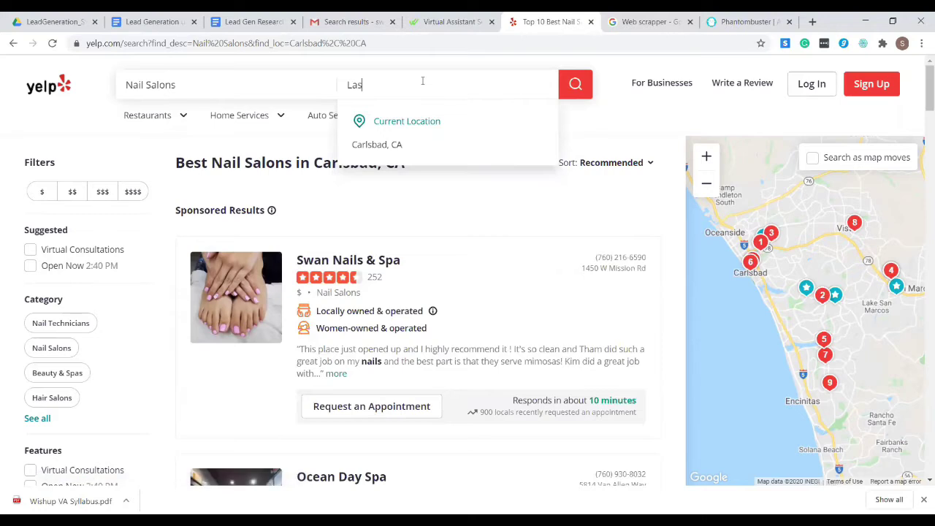
left_click(397, 144)
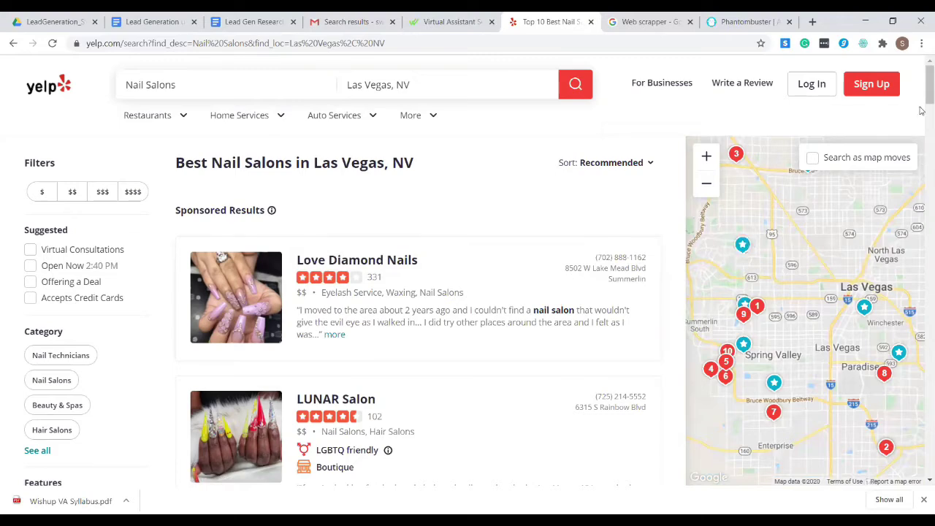
Step: Examine the Las Vegas nail salon listings, their contact details and the pagination at the end of the results
left_click_drag(923, 94, 921, 124)
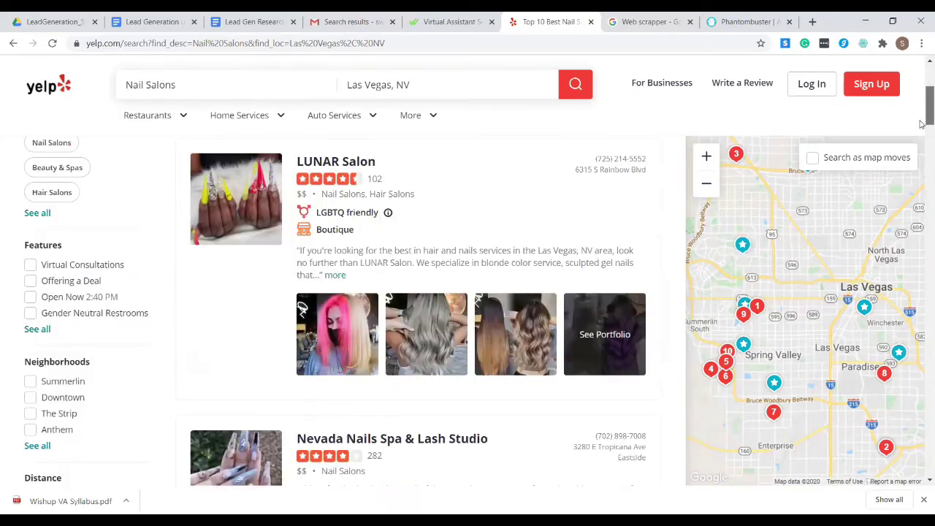
scroll(922, 125, "down", 2)
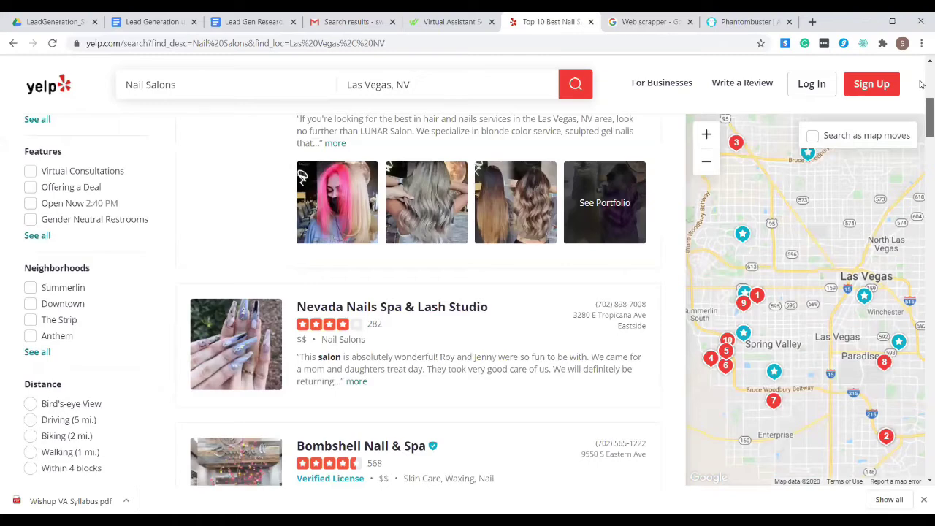
scroll(922, 84, "up", 5)
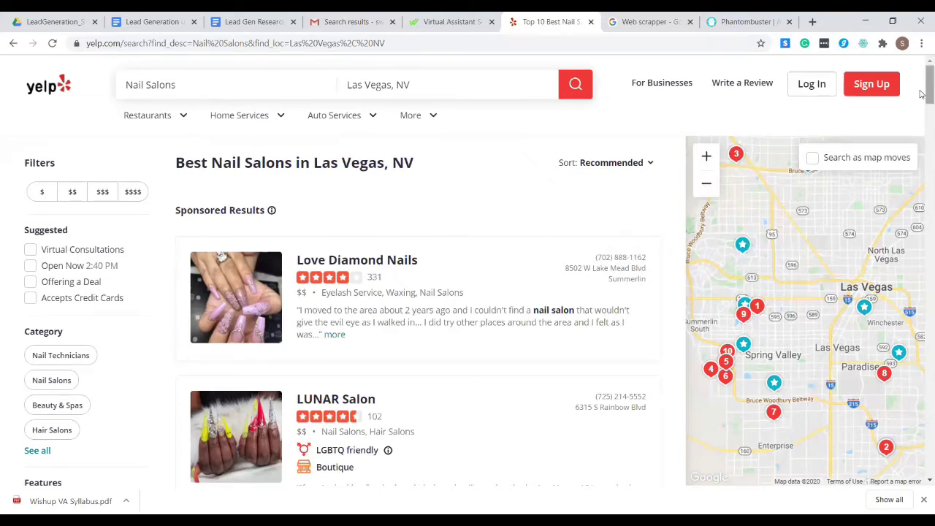
scroll(920, 219, "down", 5)
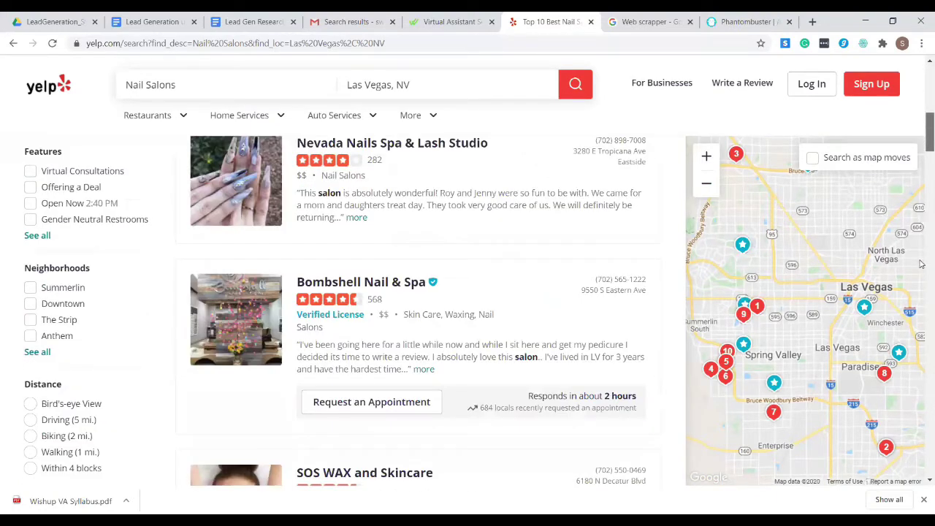
scroll(921, 278, "down", 10)
scroll(921, 325, "down", 10)
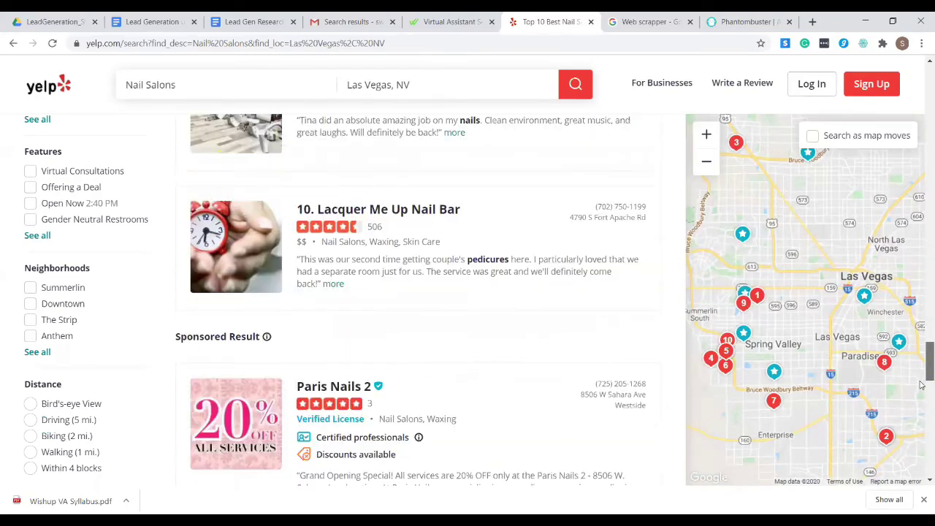
scroll(922, 385, "down", 4)
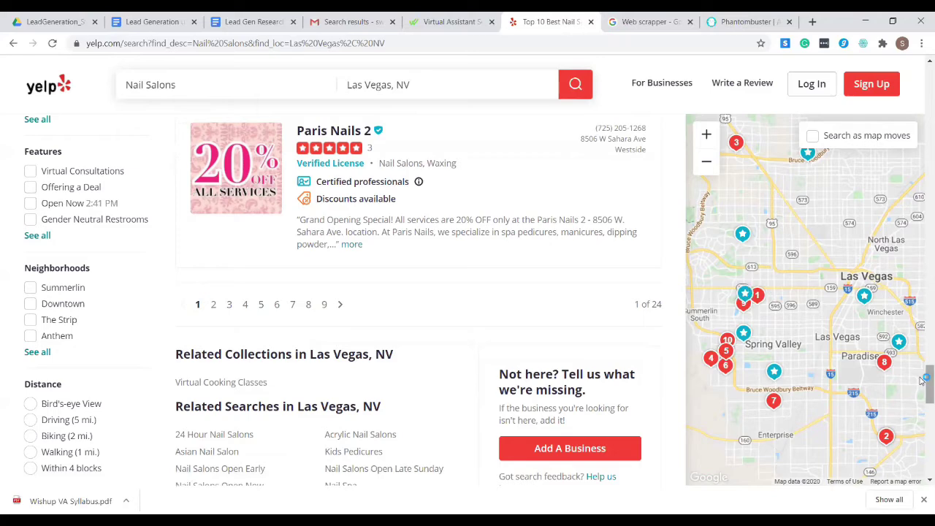
scroll(922, 329, "up", 1)
scroll(922, 329, "up", 15)
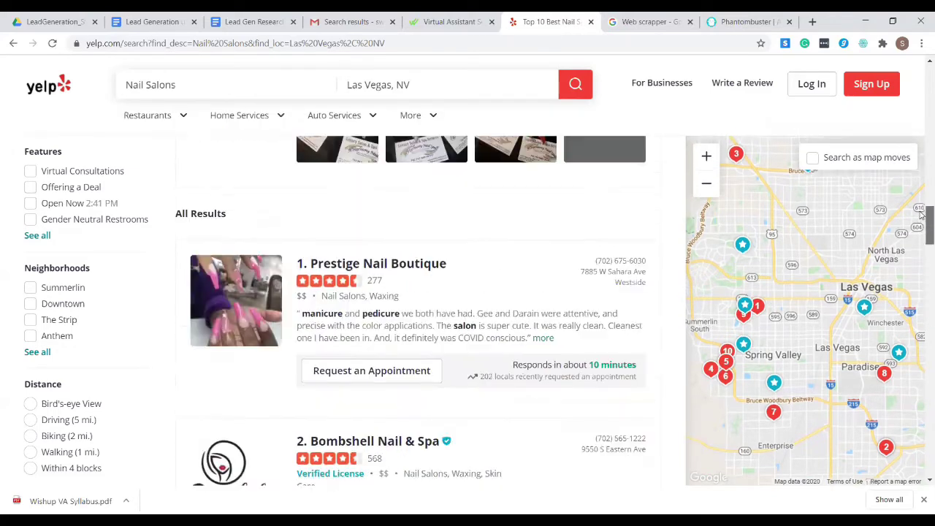
scroll(922, 185, "up", 3)
Step: Revisit the Phantombuster and Yelp pages, and open the webscraper.io website from the Google results
left_click(741, 21)
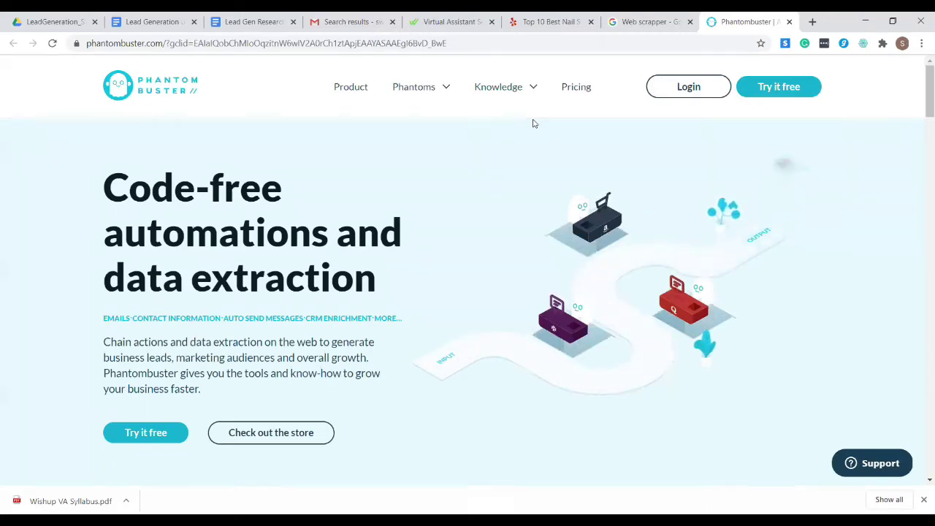
left_click(557, 16)
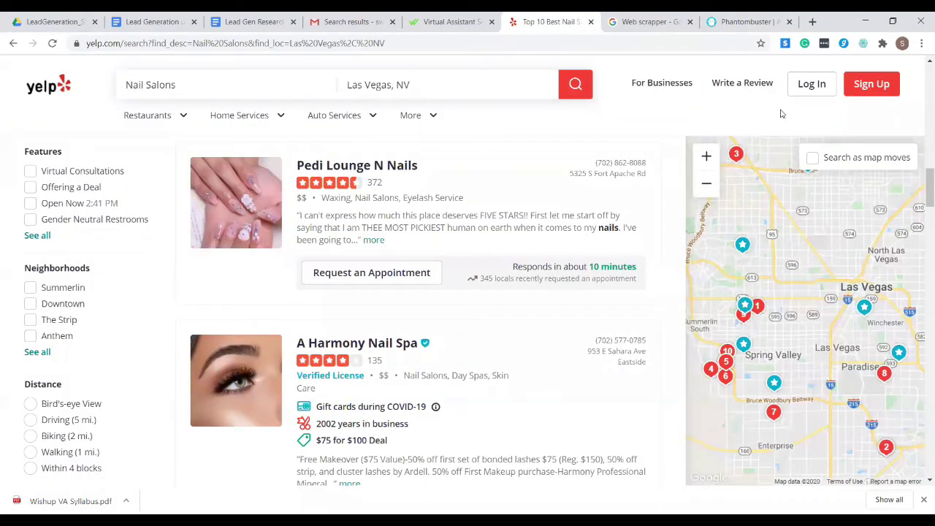
left_click(652, 21)
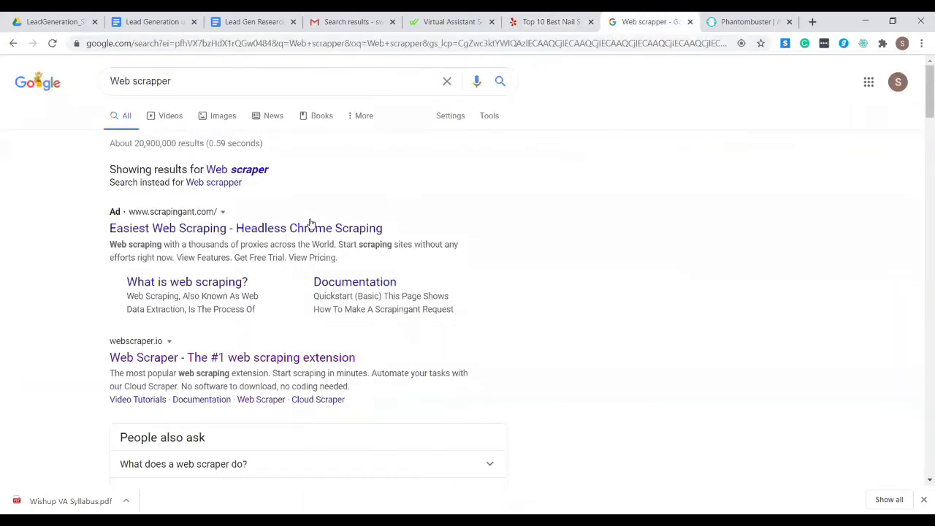
left_click(241, 358)
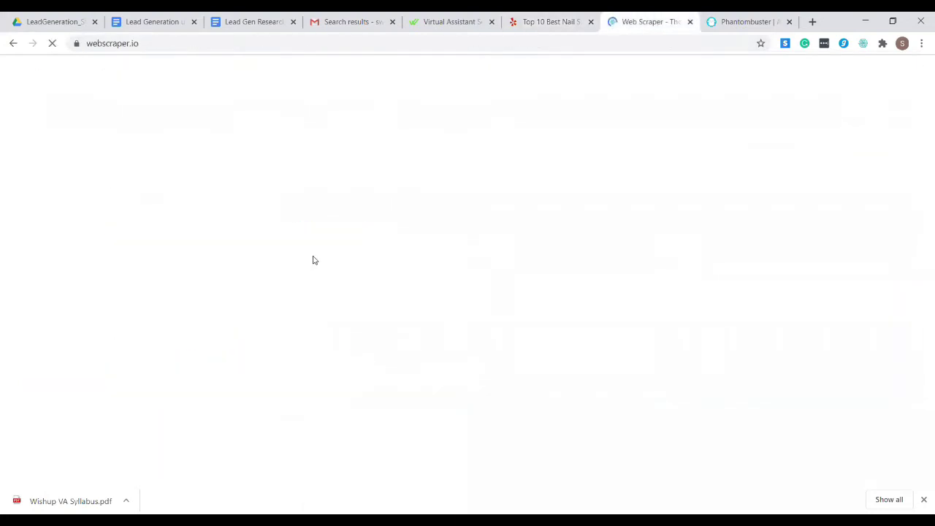
right_click(244, 180)
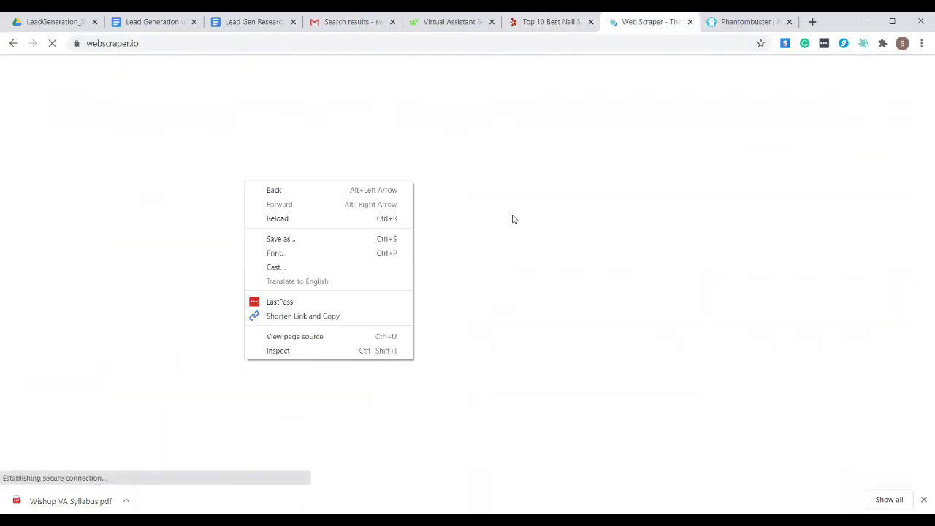
left_click(544, 168)
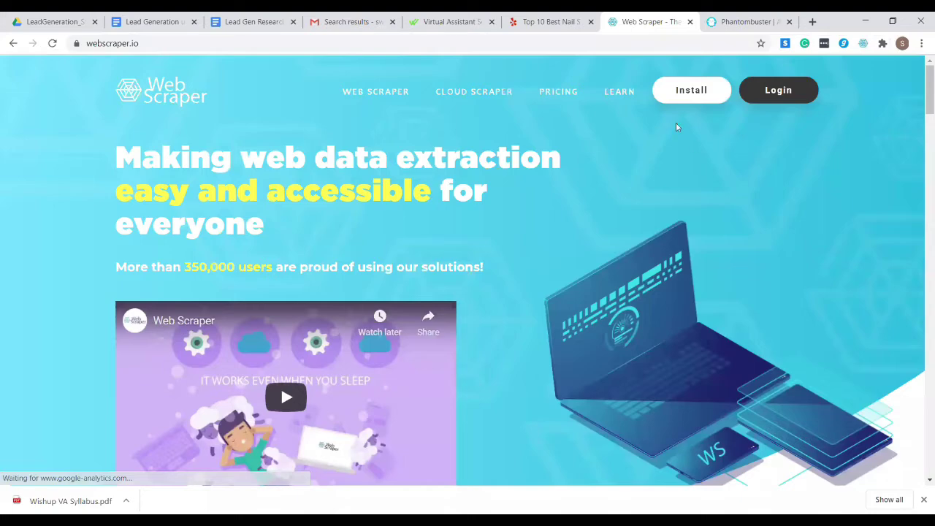
Step: Return to the Yelp nail salon results and check the Web Scraper extension's instructions for opening it
left_click(550, 23)
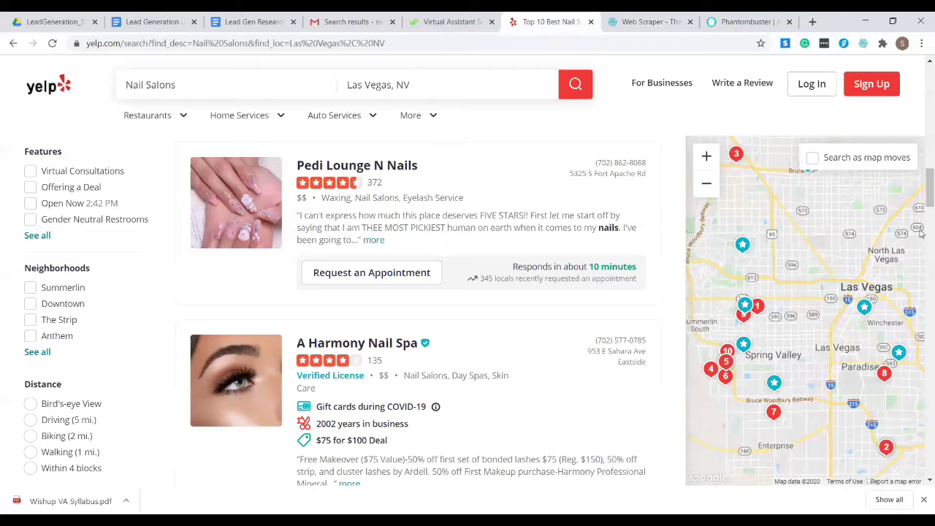
scroll(921, 231, "down", 5)
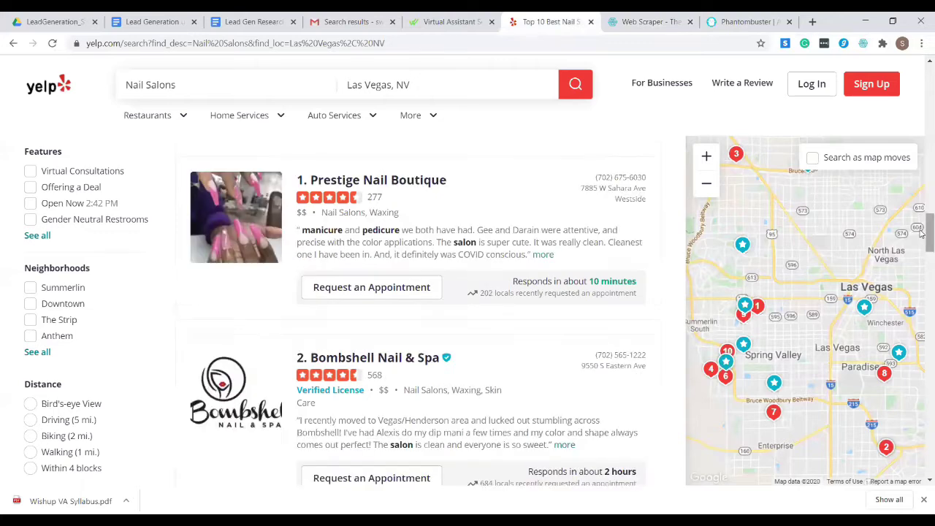
left_click(863, 43)
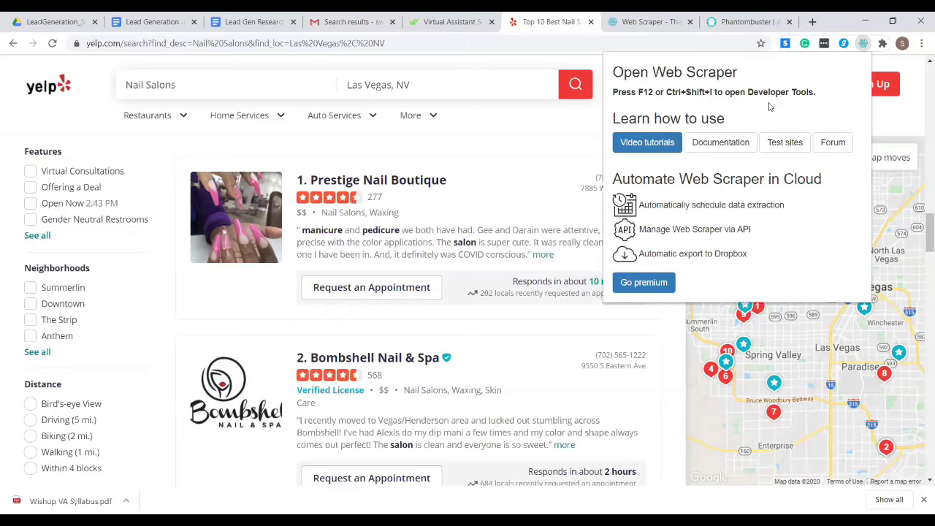
key("Escape")
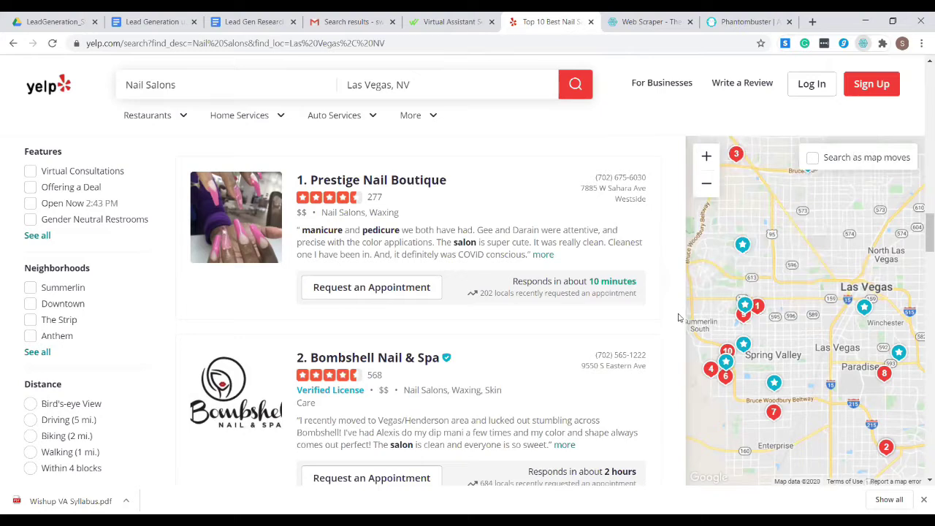
Step: Open the developer tools on the Yelp results page and show the Web Scraper tool
scroll(610, 310, "down", 2)
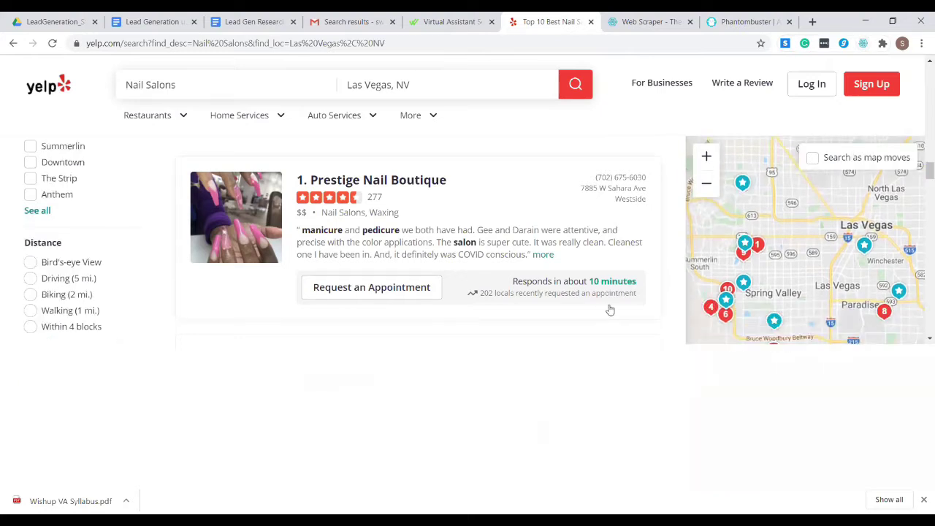
key("ctrl+shift+i")
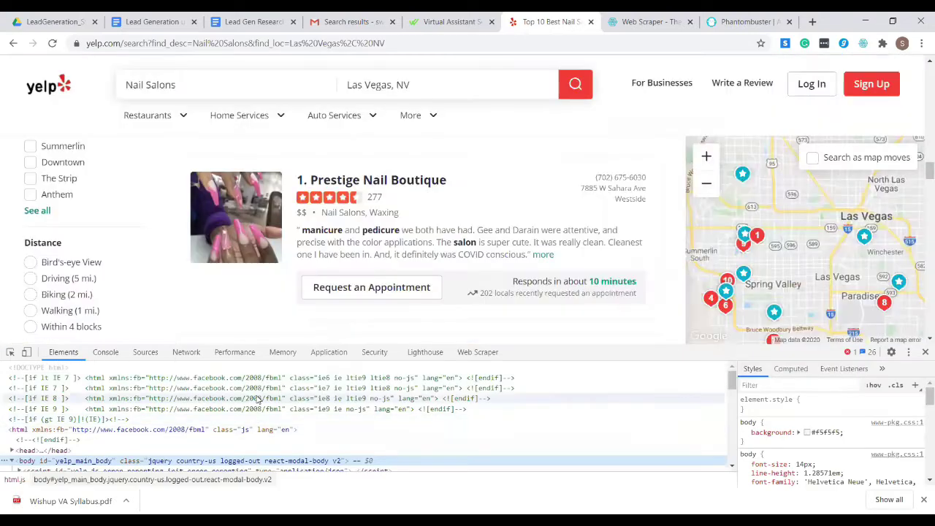
left_click(479, 353)
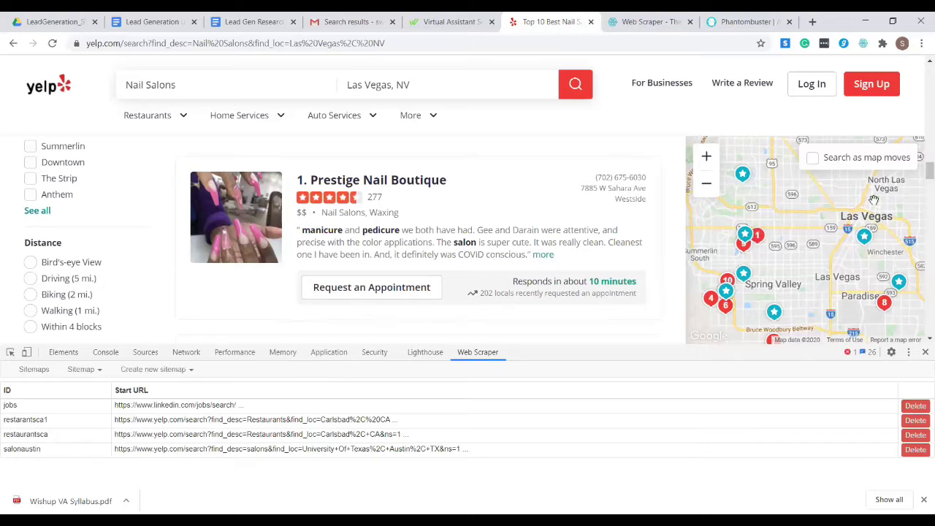
Step: Start a new Web Scraper sitemap and name it nailsalonsla
scroll(922, 210, "down", 1)
scroll(922, 219, "down", 7)
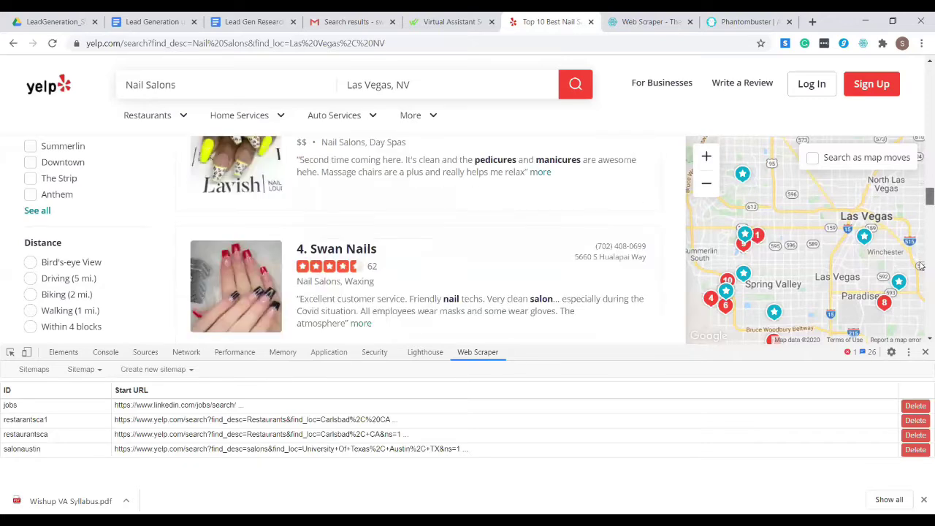
scroll(922, 260, "down", 14)
scroll(922, 222, "up", 10)
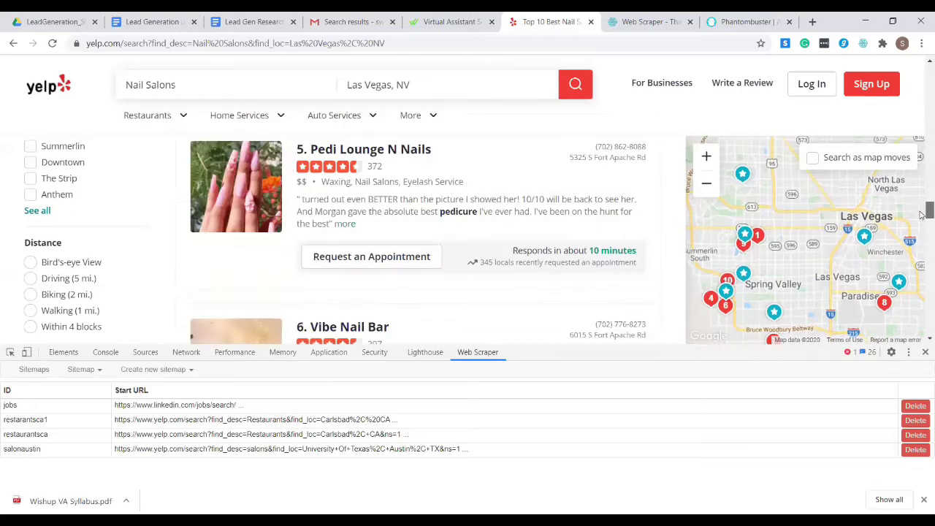
scroll(922, 190, "up", 6)
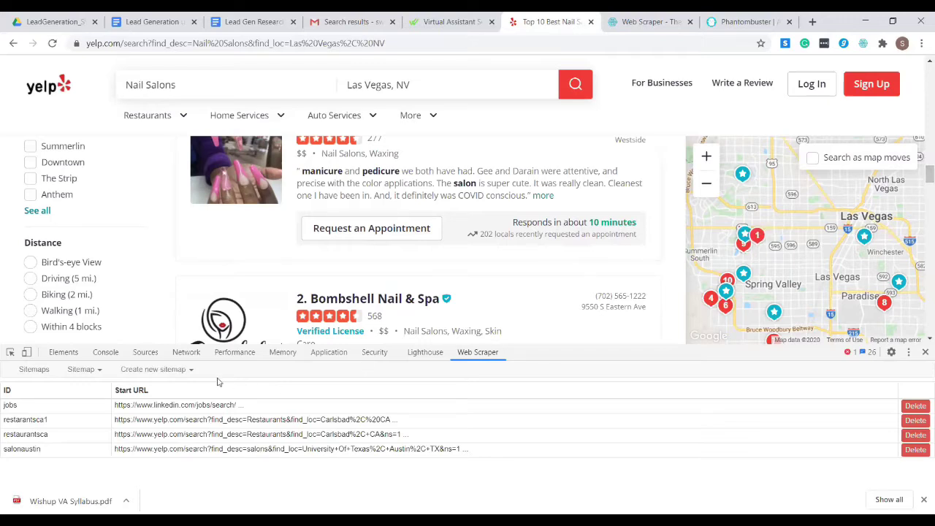
left_click(171, 371)
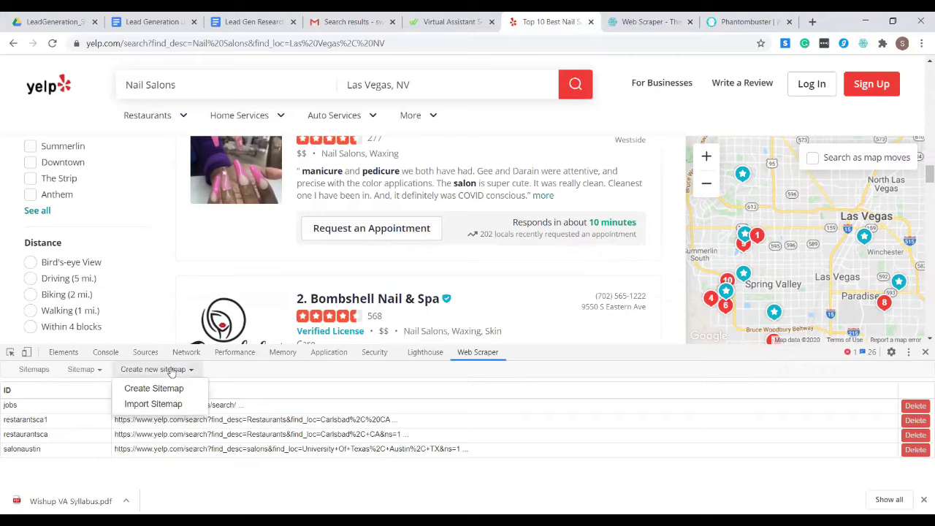
left_click(168, 396)
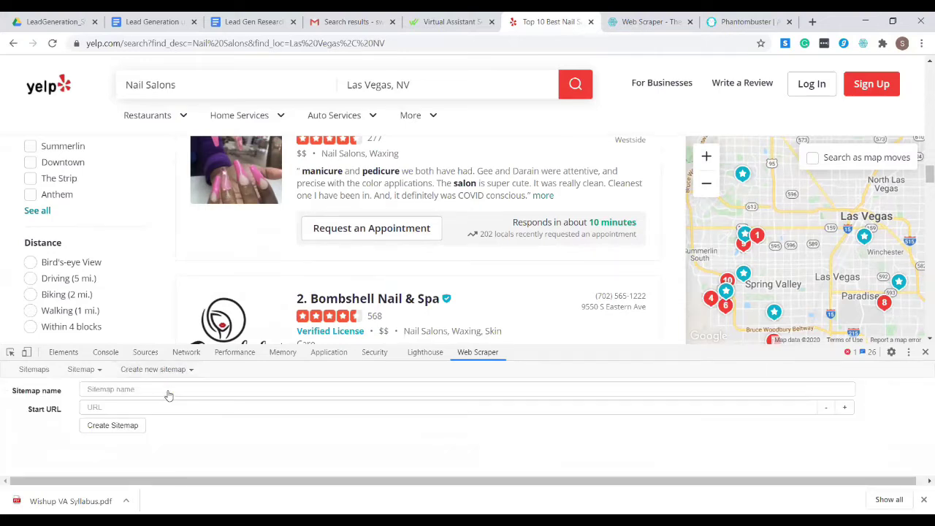
left_click(175, 389)
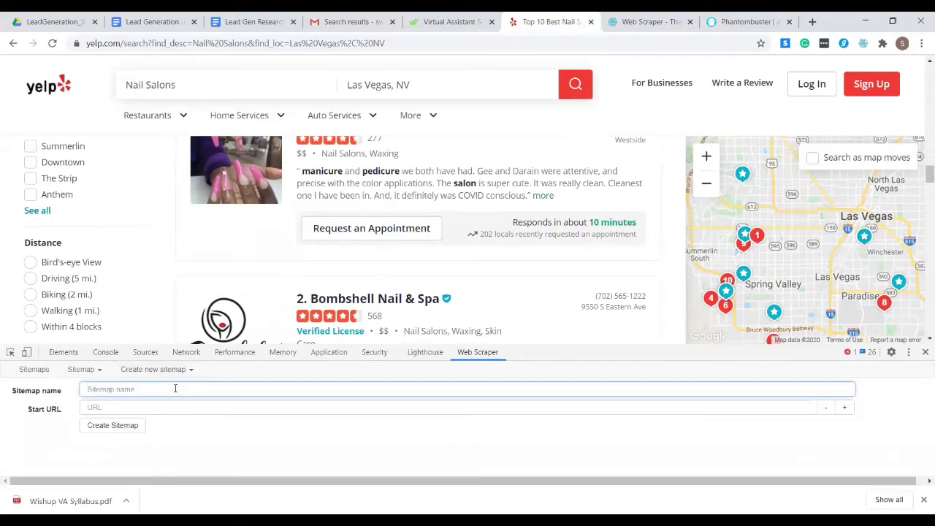
type("nailsalonsla")
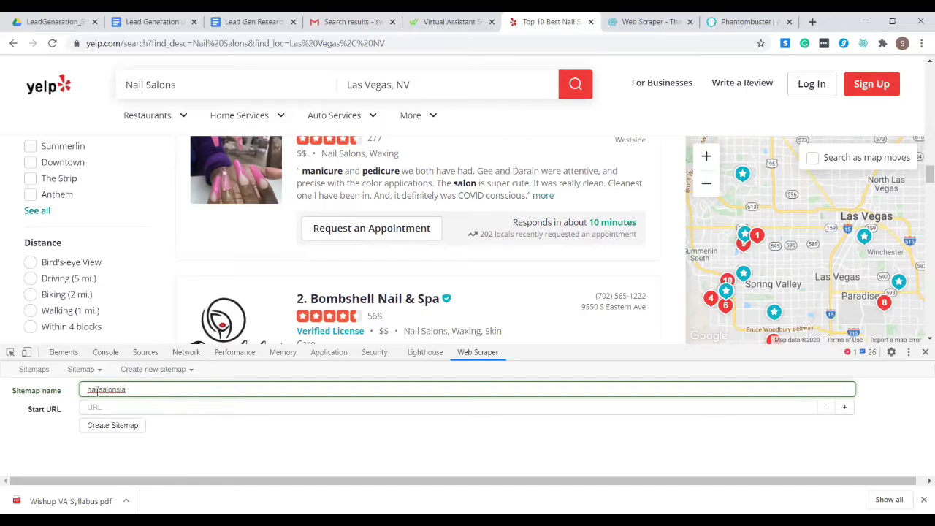
Step: Copy the address of the Las Vegas nail salon search into the sitemap's start URL and create the sitemap
left_click(143, 409)
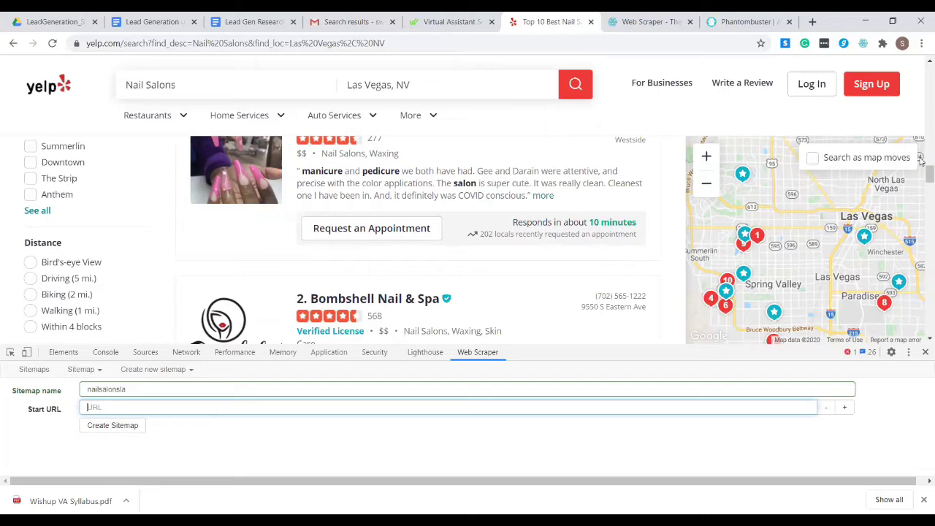
left_click_drag(922, 173, 922, 78)
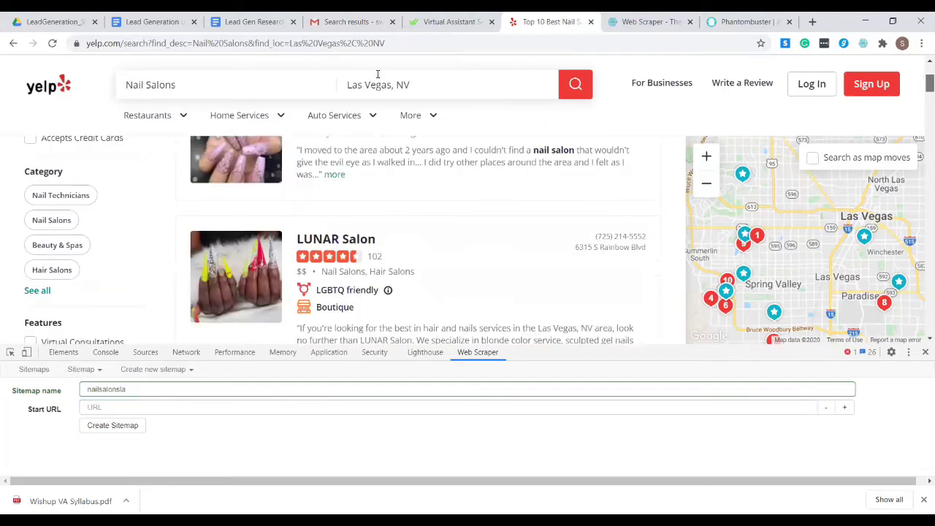
scroll(923, 77, "up", 1)
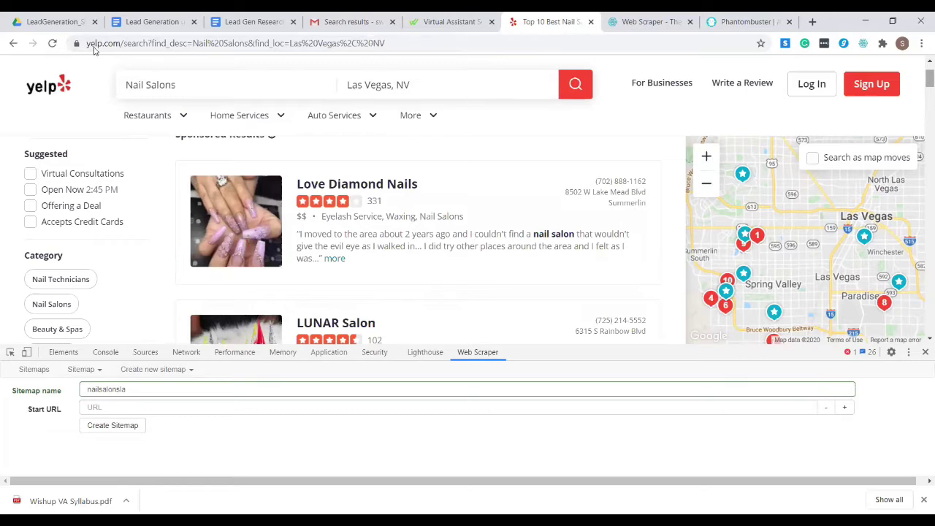
left_click(121, 45)
key("ctrl+c")
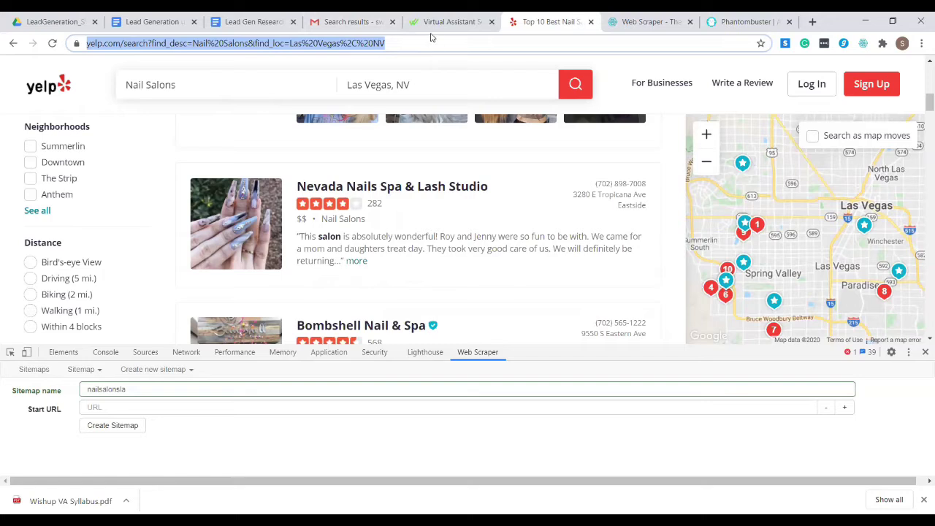
left_click(211, 408)
key("ctrl+v")
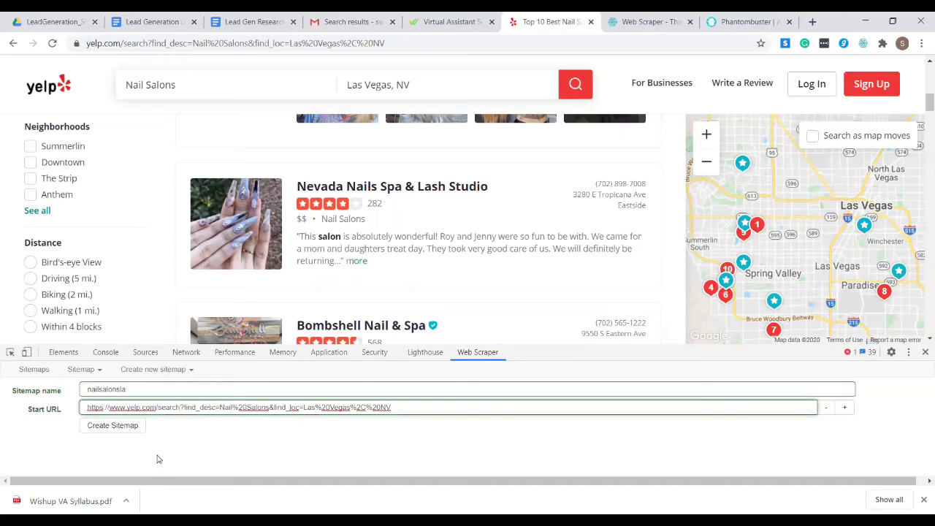
left_click(129, 431)
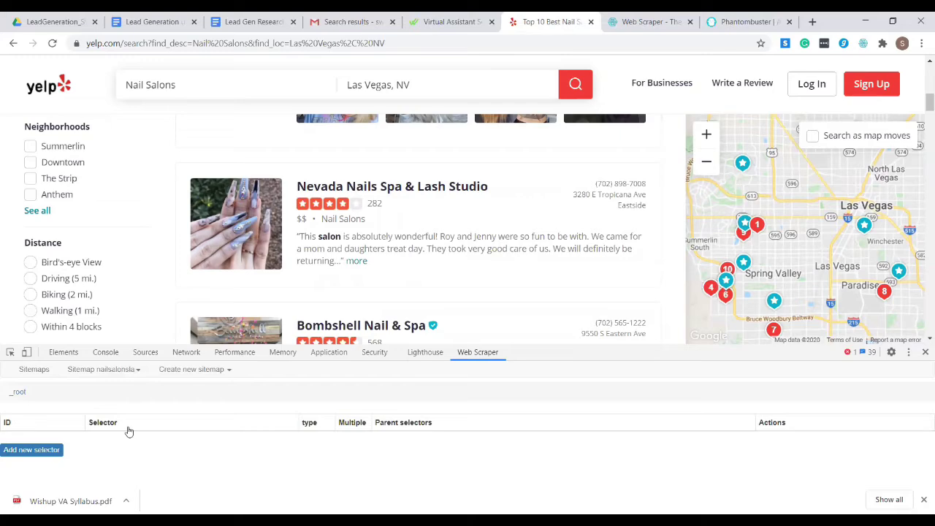
Step: Examine the sponsored listings on the Yelp page down to the first entry under All Results
scroll(921, 110, "down", 2)
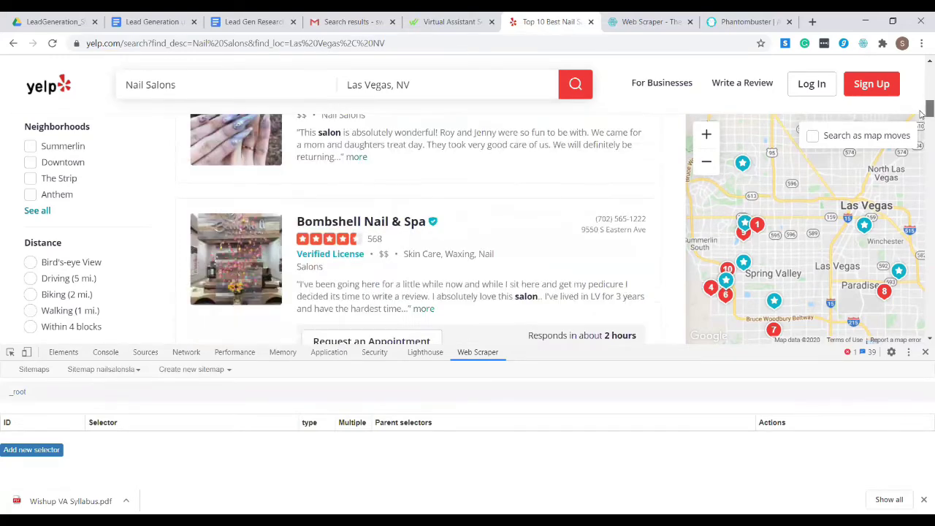
scroll(922, 68, "up", 3)
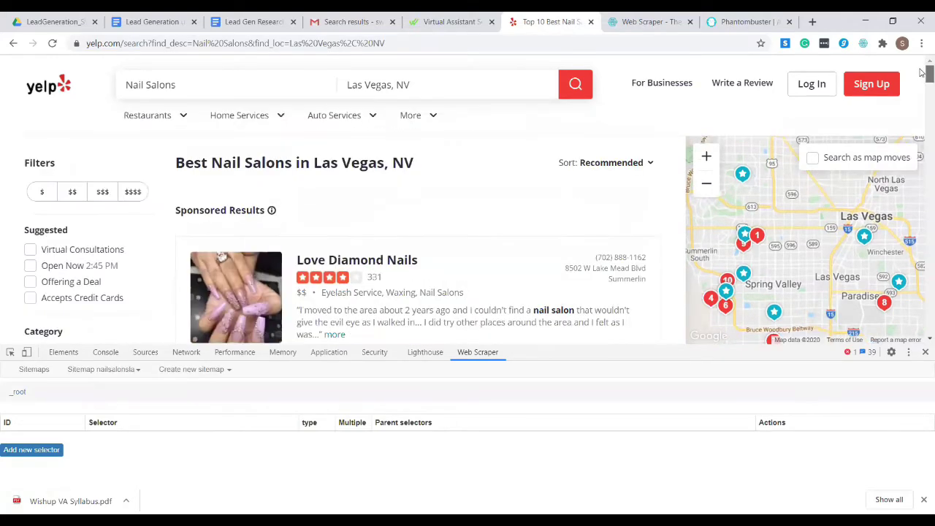
scroll(922, 74, "down", 2)
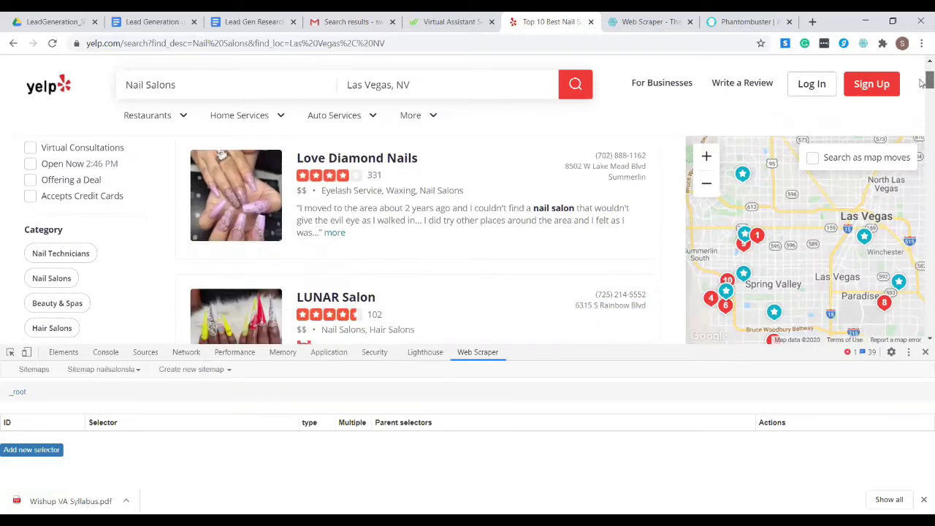
scroll(921, 84, "down", 1)
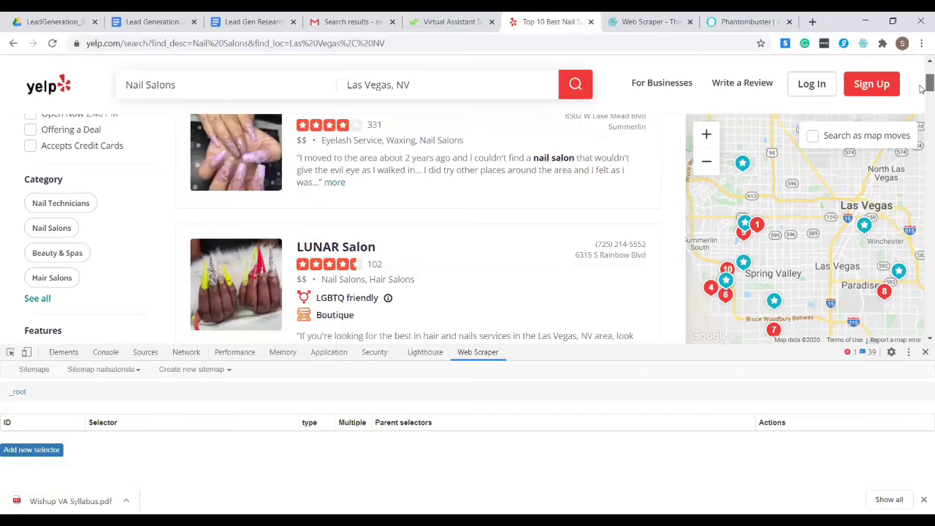
scroll(922, 102, "down", 3)
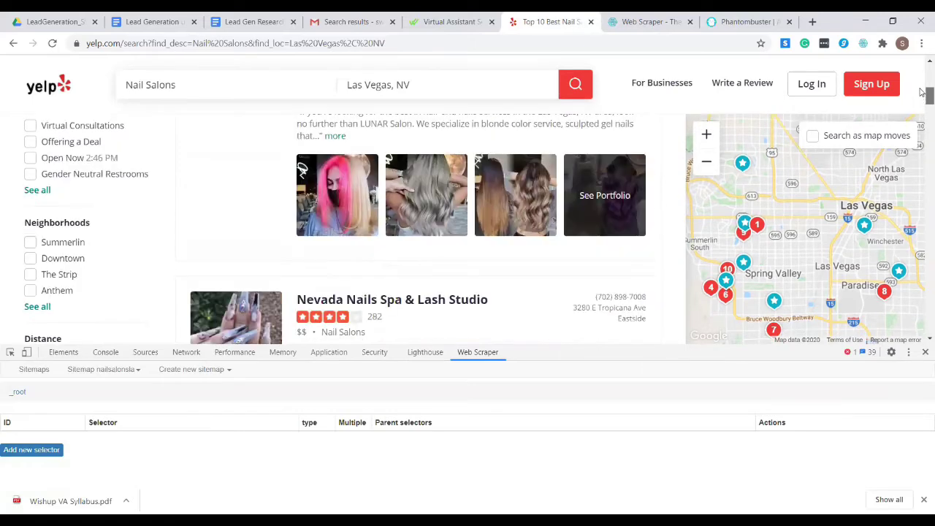
left_click_drag(921, 76, 921, 127)
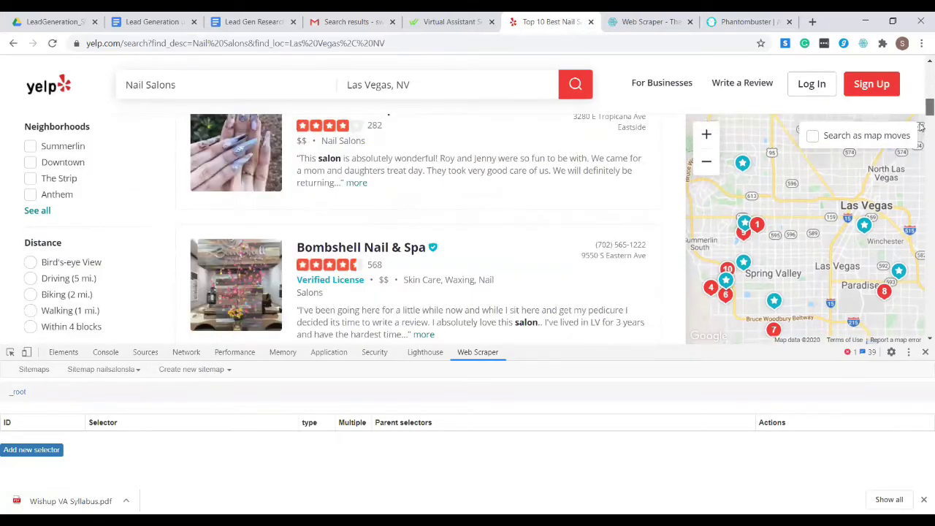
scroll(922, 128, "down", 1)
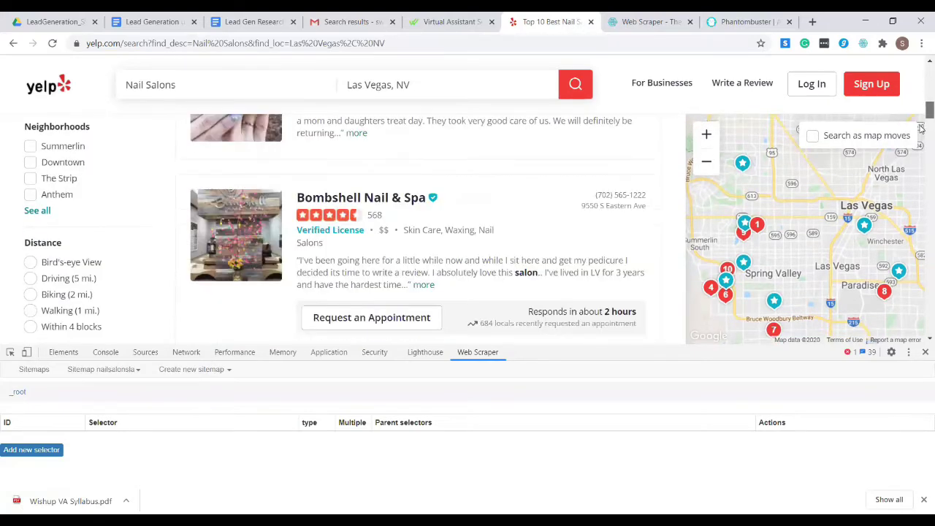
scroll(921, 138, "down", 2)
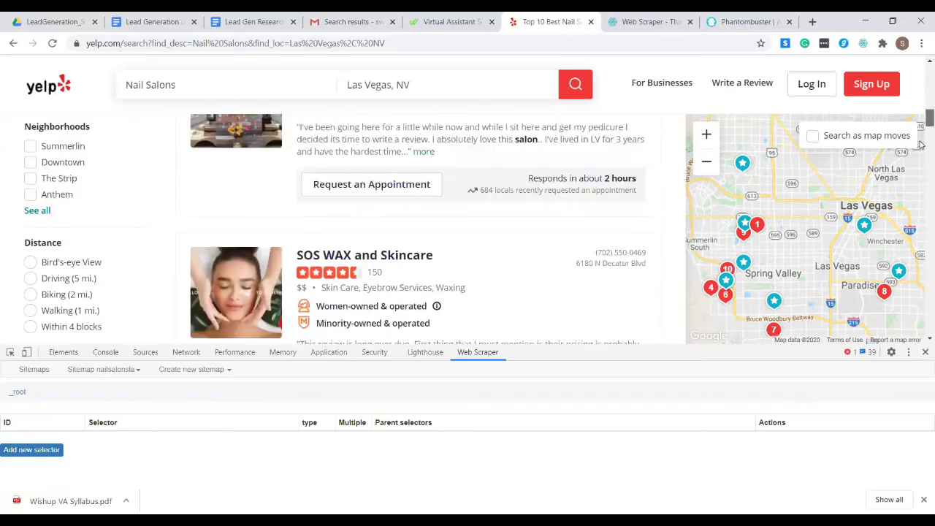
scroll(921, 162, "down", 4)
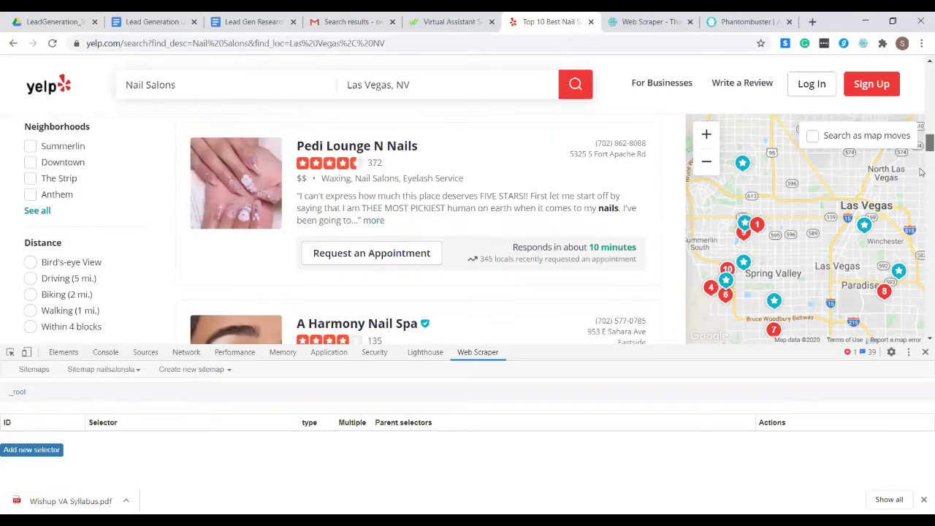
scroll(921, 182, "down", 4)
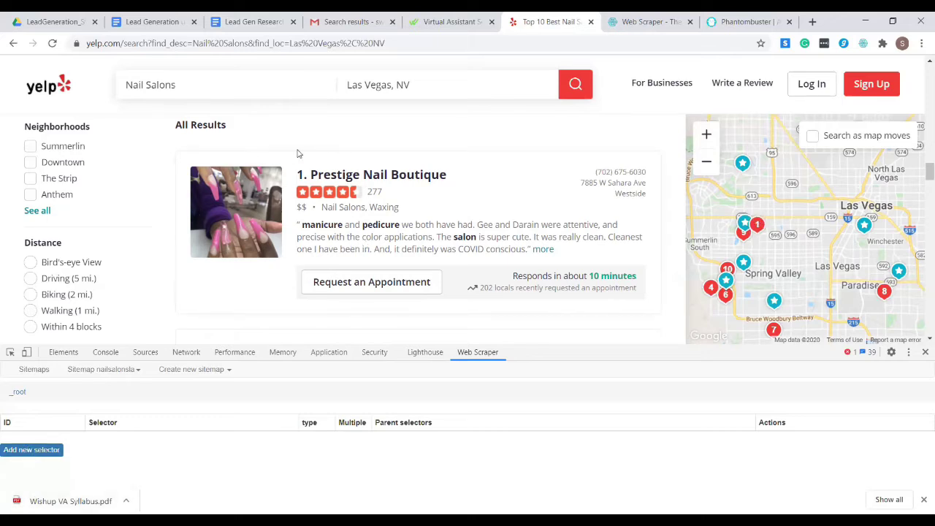
Step: Open the Prestige Nail Boutique listing and look over its website and phone details
left_click(398, 177)
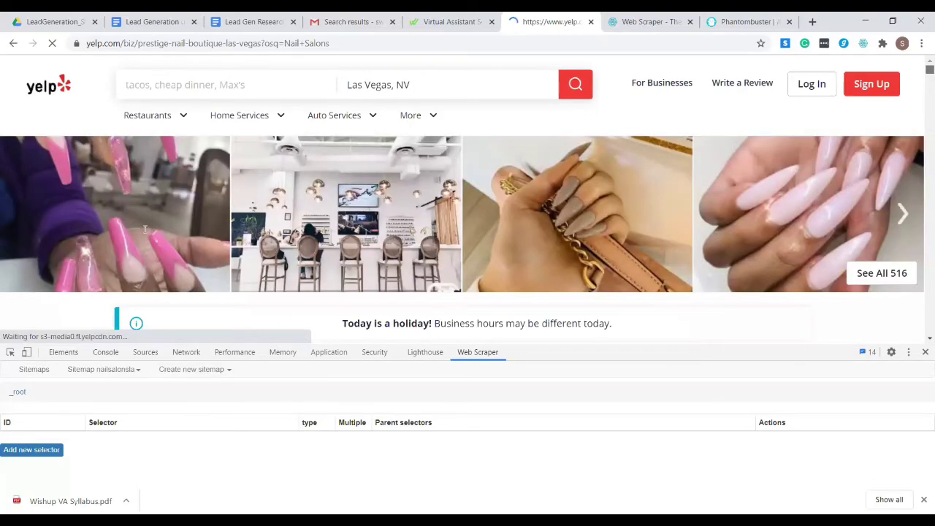
scroll(396, 237, "down", 2)
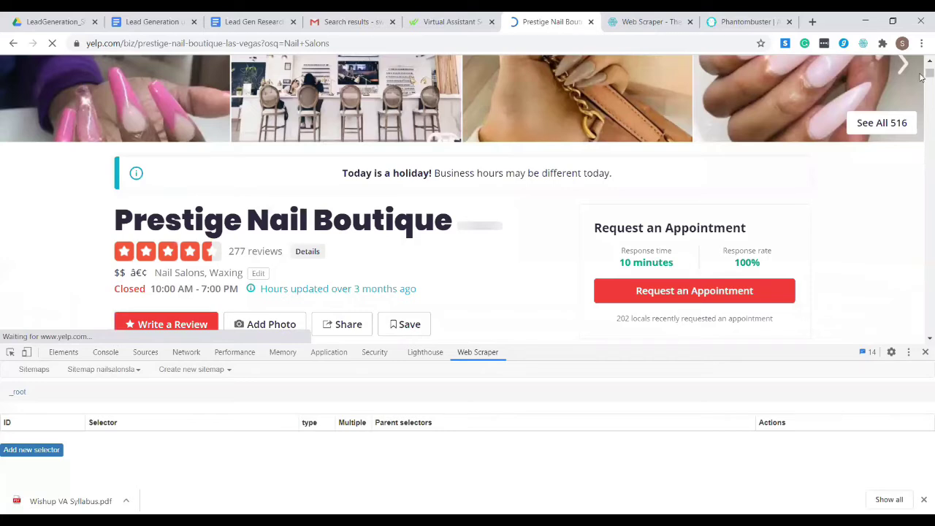
scroll(921, 80, "down", 3)
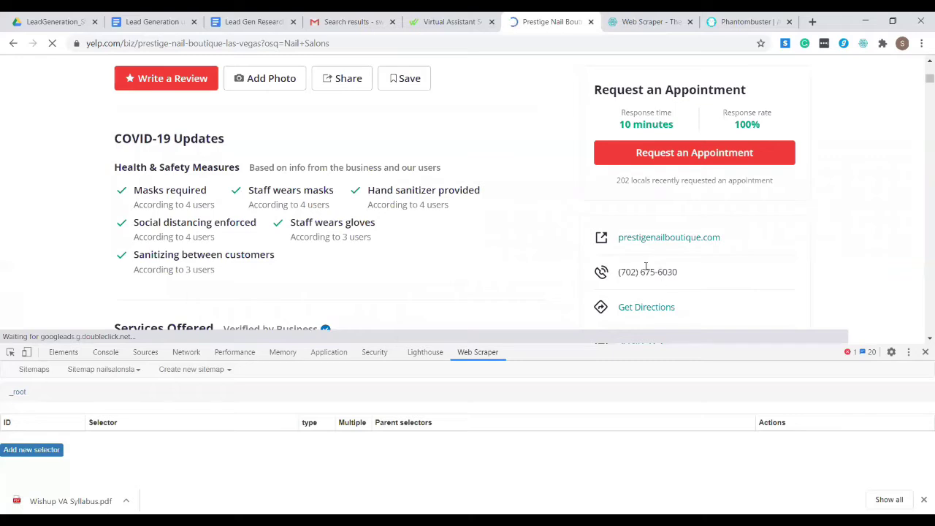
Step: Return from the Prestige Nail Boutique page to the Carlsbad, CA nail salon results and start a new selector in the nailsalonsla sitemap
scroll(923, 88, "down", 3)
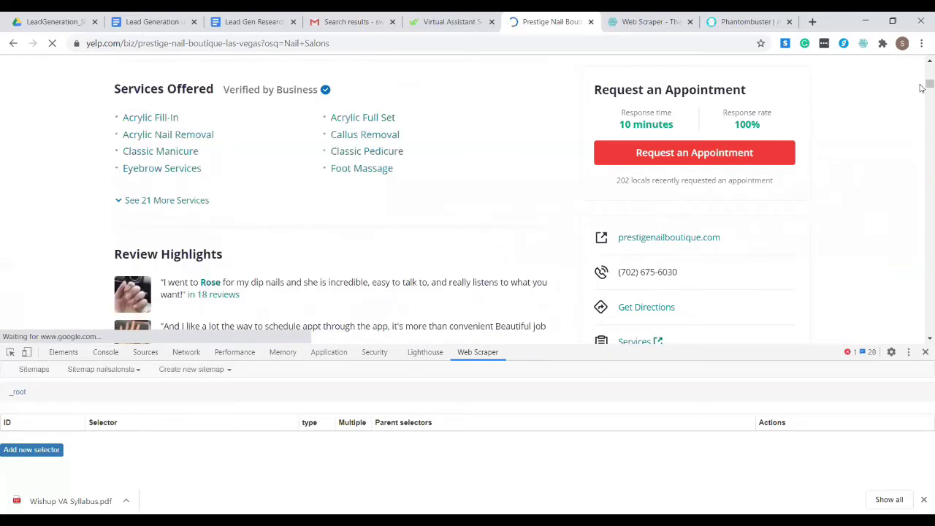
left_click_drag(921, 84, 921, 74)
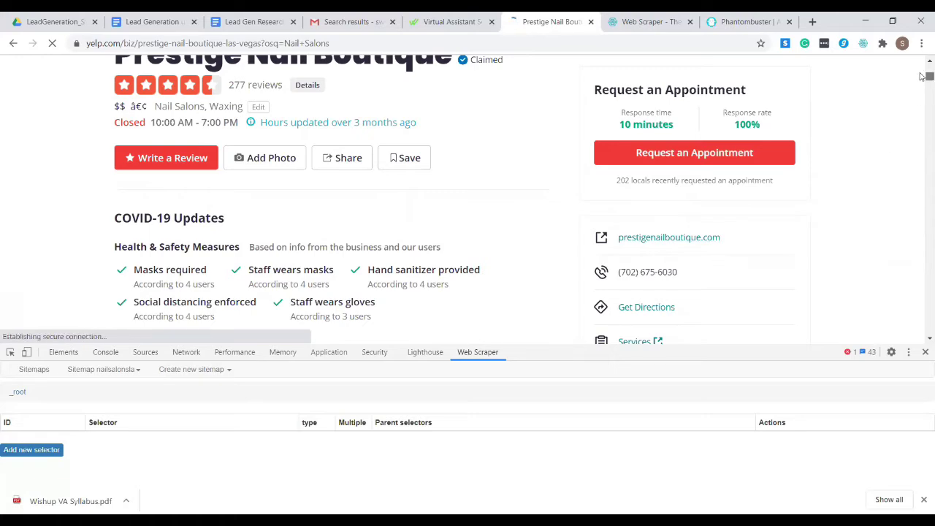
left_click_drag(926, 77, 921, 72)
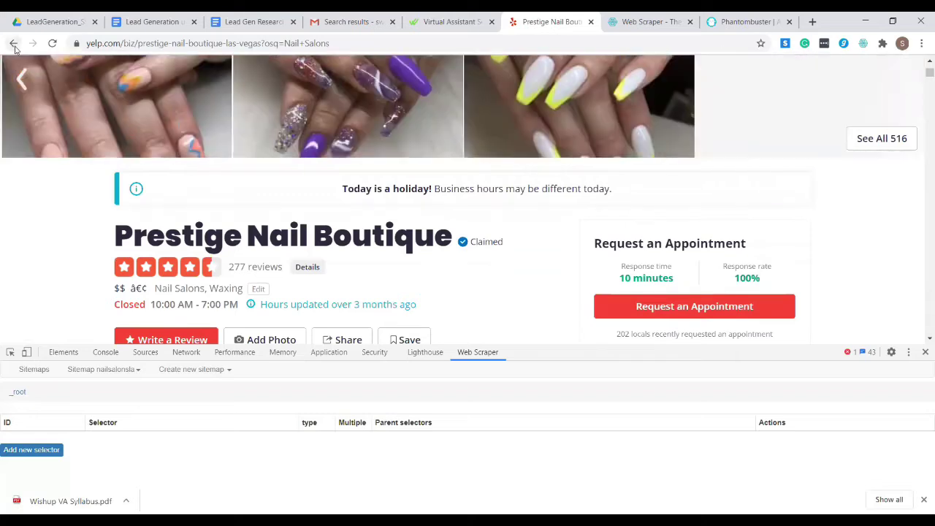
left_click(13, 44)
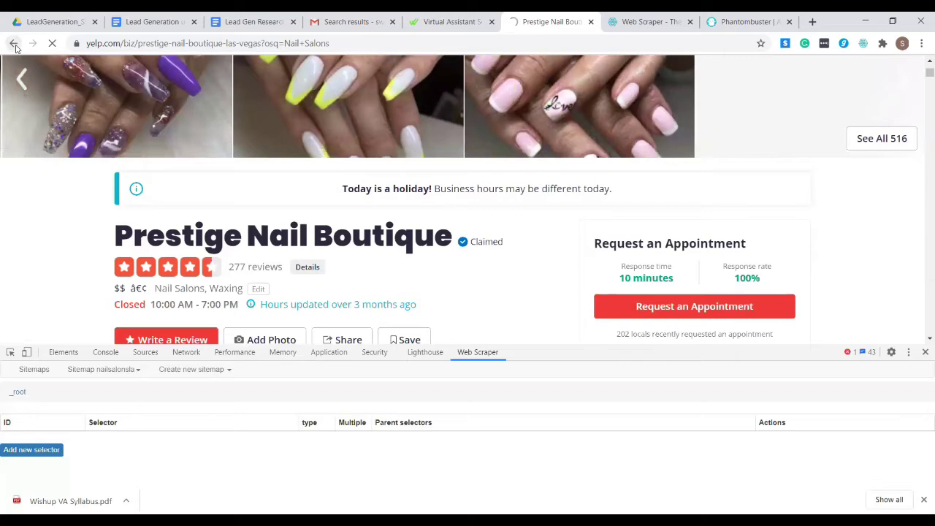
left_click(15, 46)
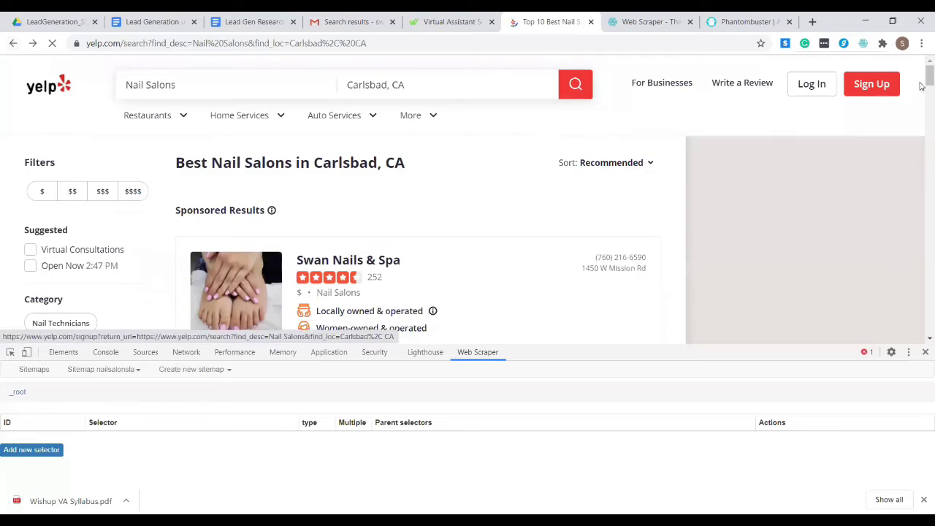
scroll(922, 116, "down", 5)
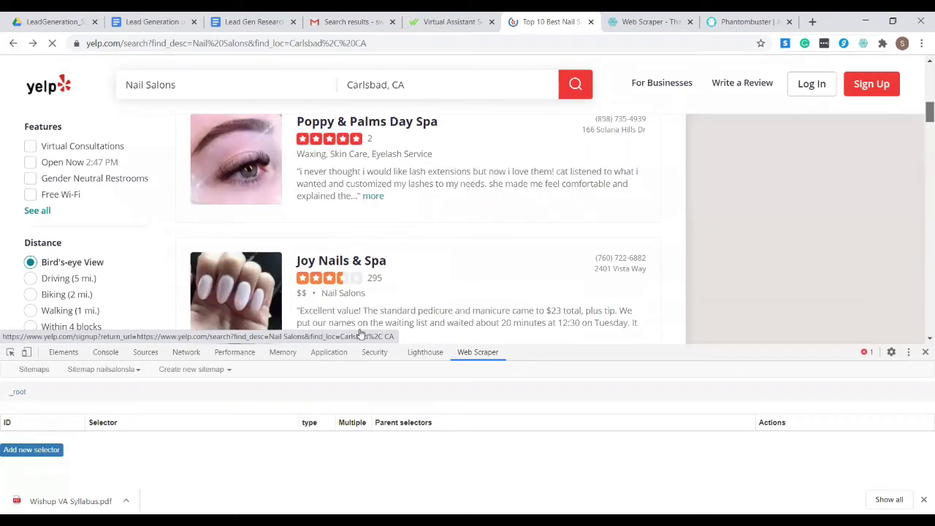
left_click(32, 449)
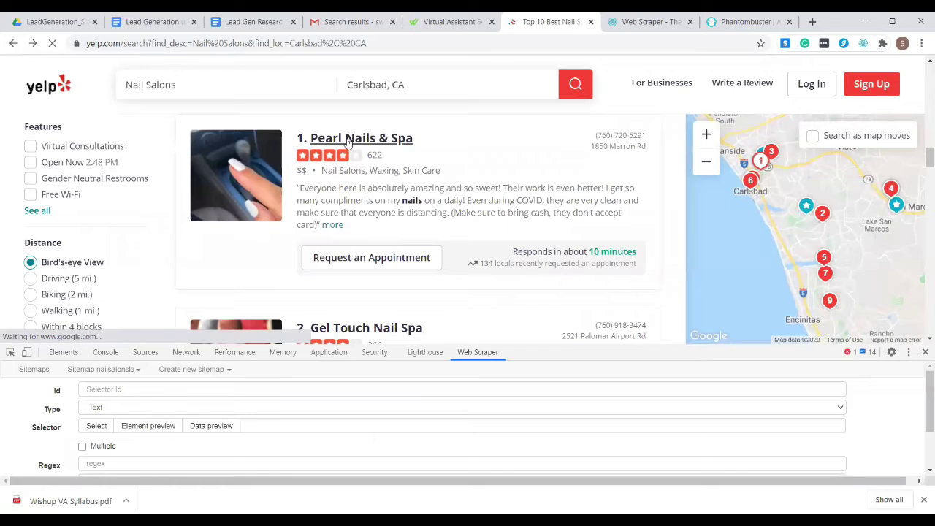
left_click(98, 427)
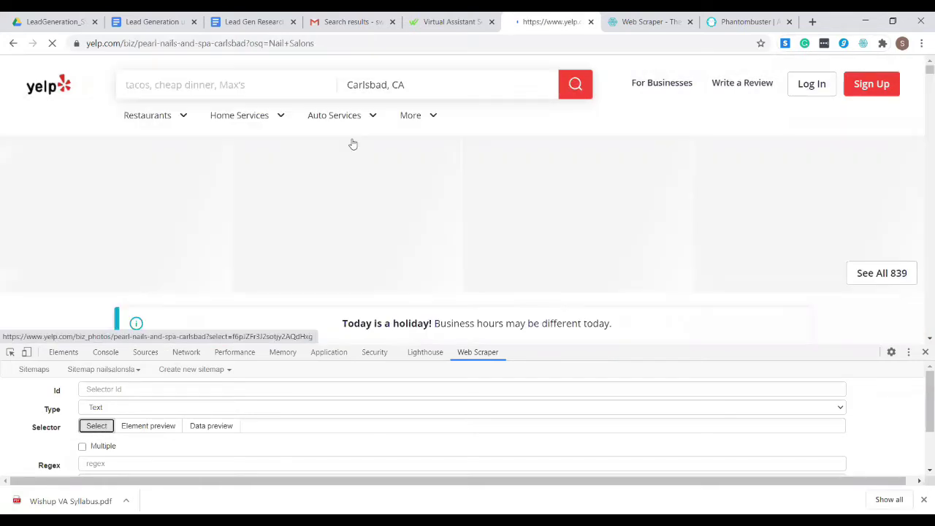
left_click(352, 144)
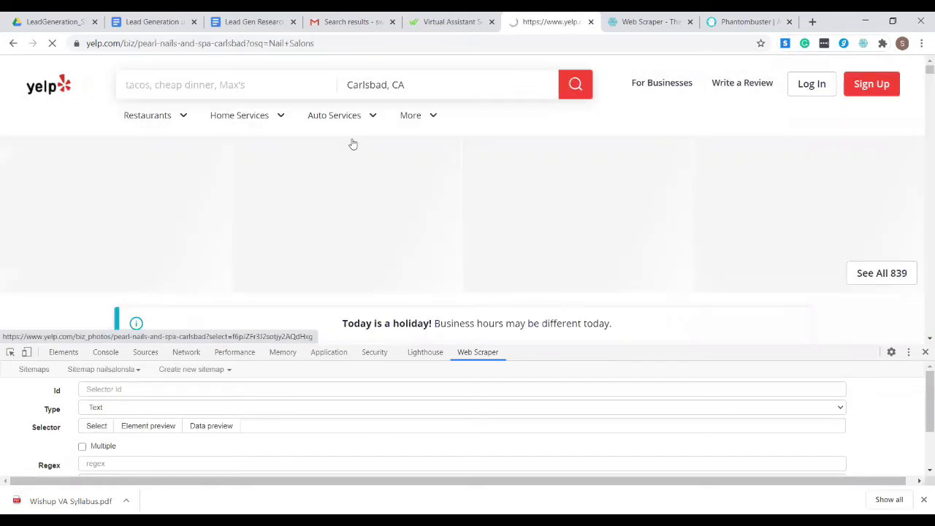
left_click(14, 45)
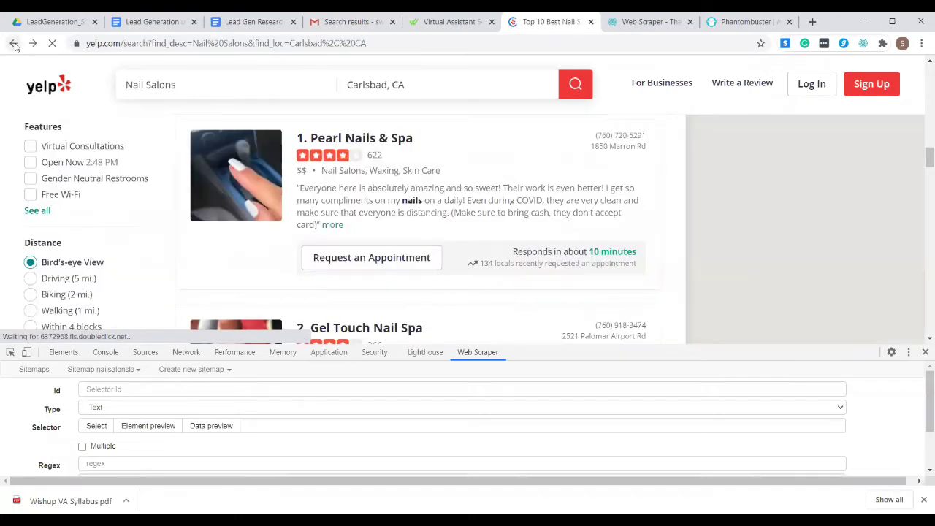
Step: Give the new selector the ID nailsalonlink and set its type to Link
left_click(97, 431)
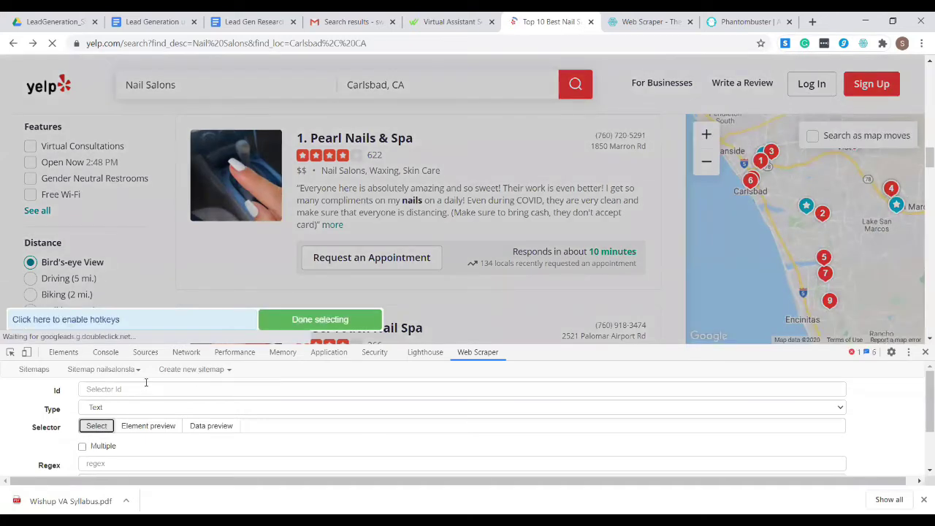
left_click(146, 384)
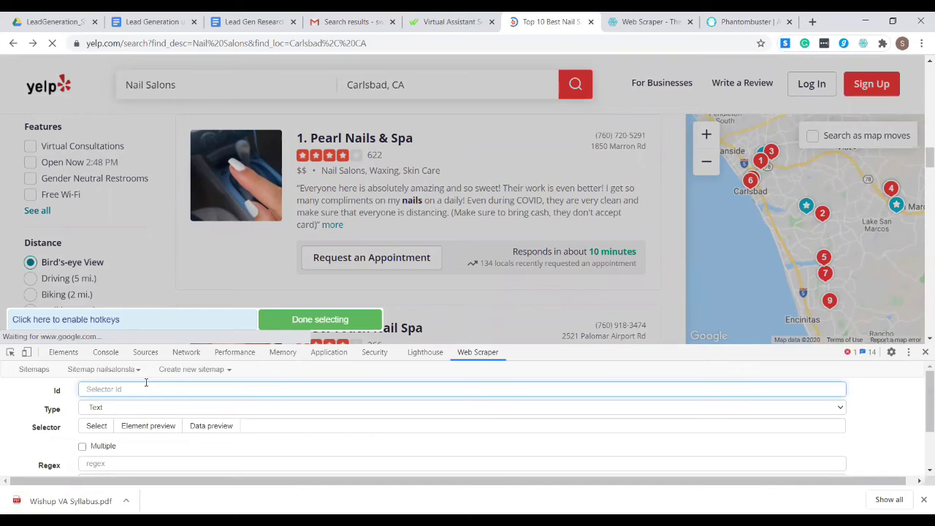
type("n")
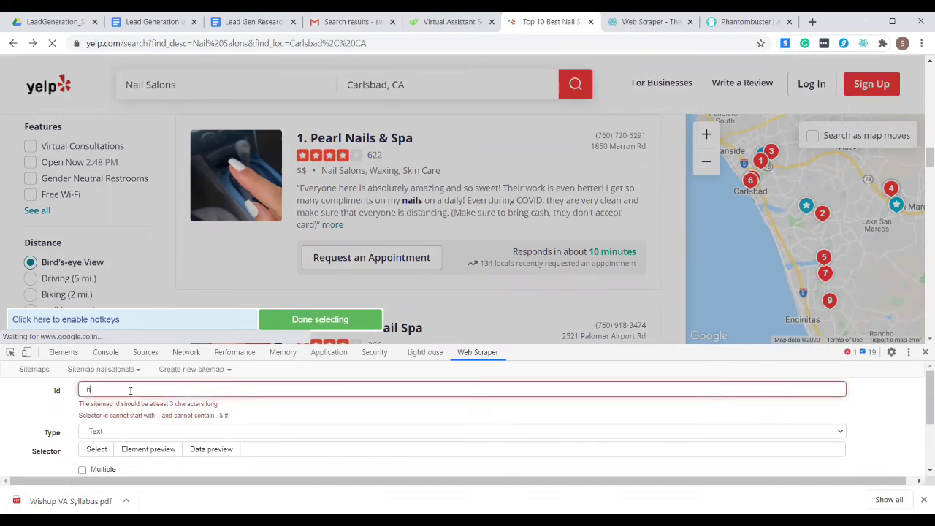
type("ailsalonlink")
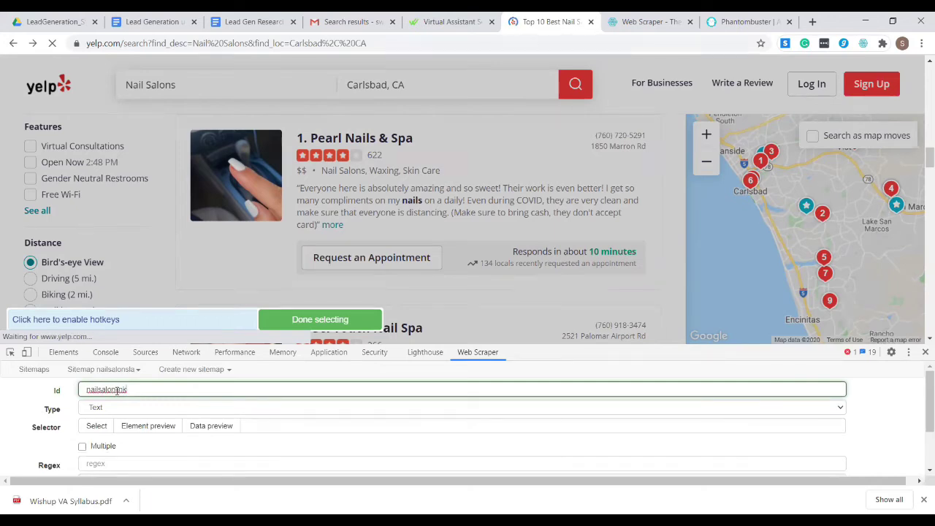
left_click(150, 407)
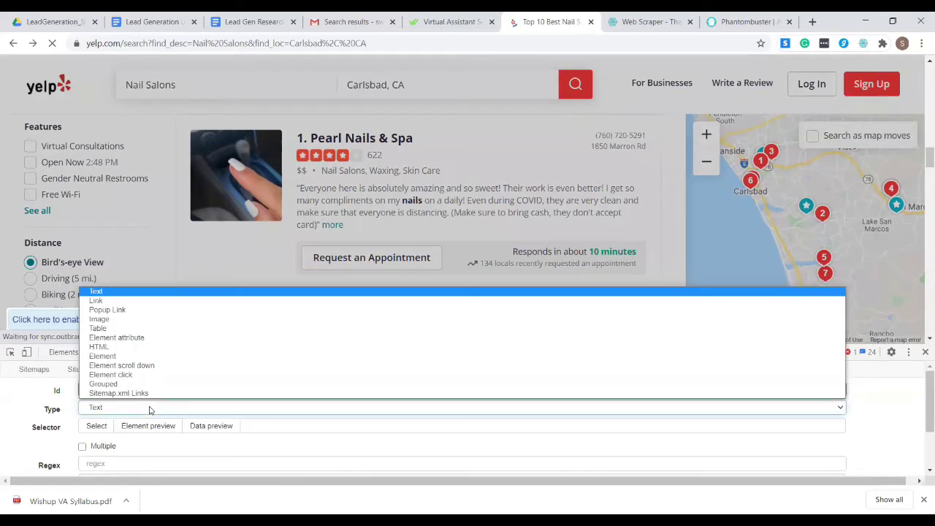
left_click(128, 303)
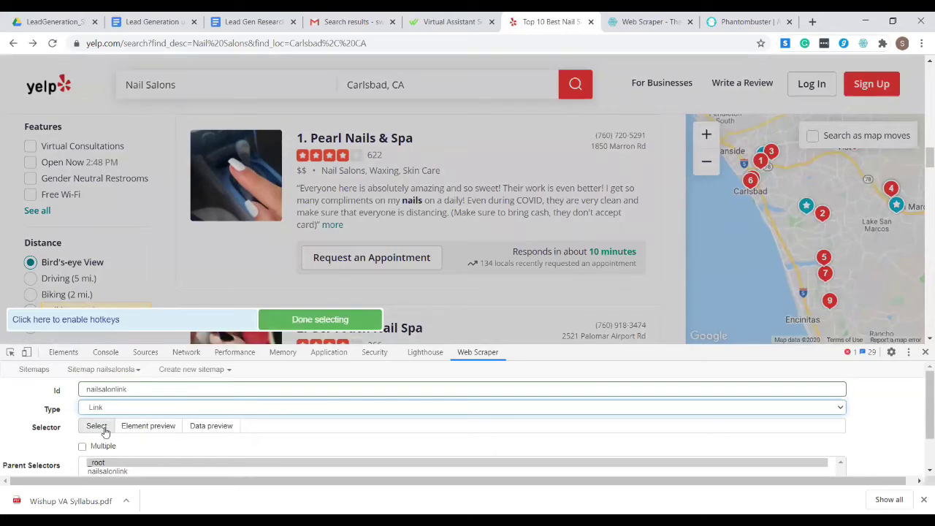
Step: Pick the Pearl Nails & Spa and Gel Touch Nail Spa titles as link elements and check the highlighting across the other numbered listings
left_click(103, 432)
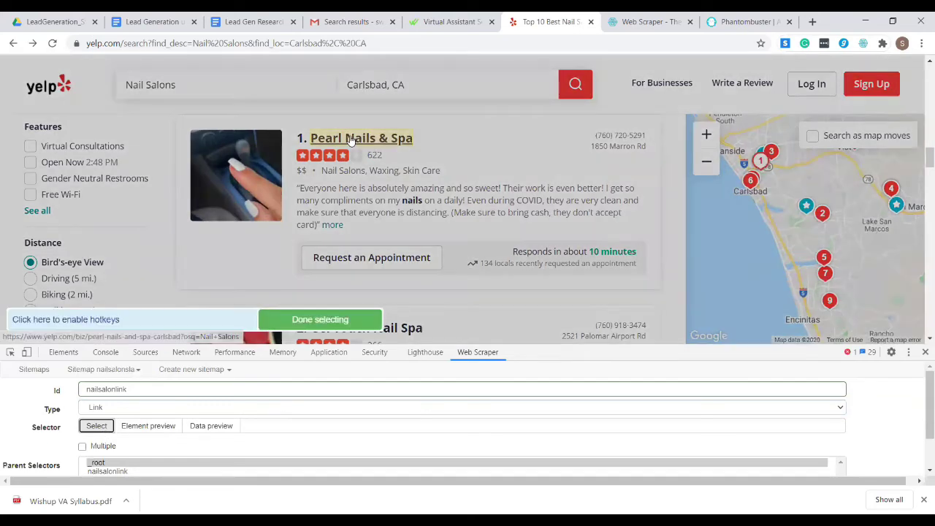
left_click(351, 141)
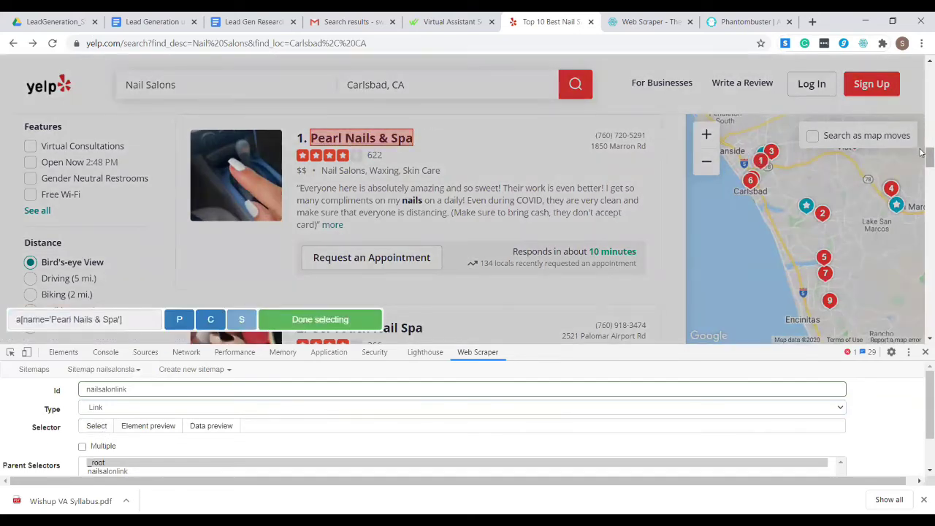
scroll(400, 223, "down", 2)
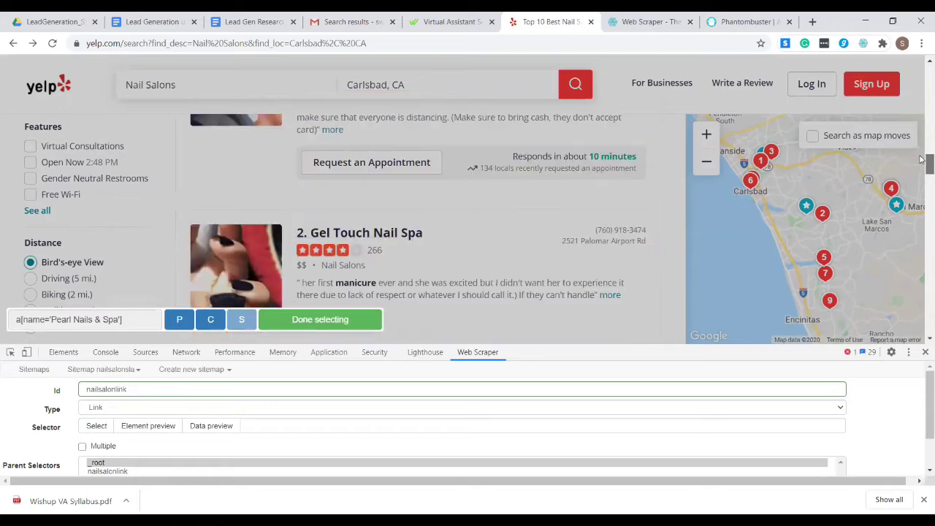
left_click(401, 232)
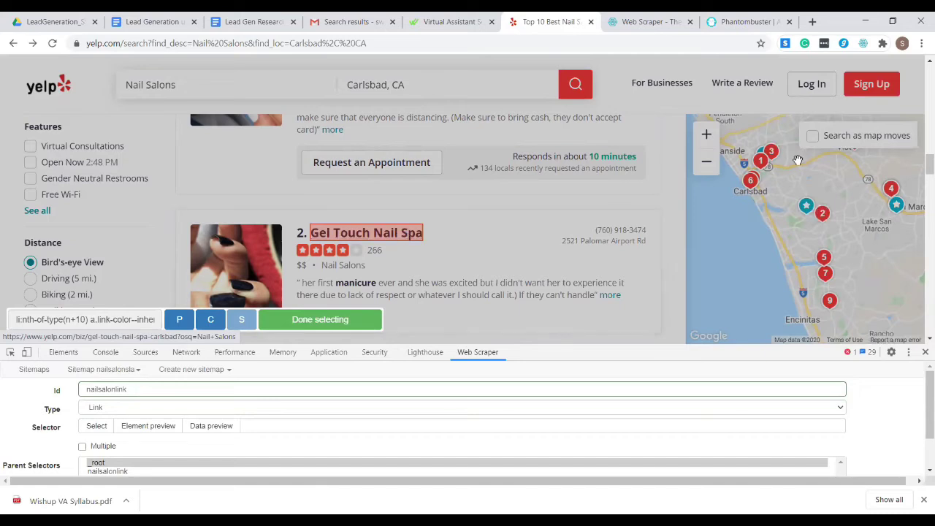
left_click_drag(926, 164, 922, 201)
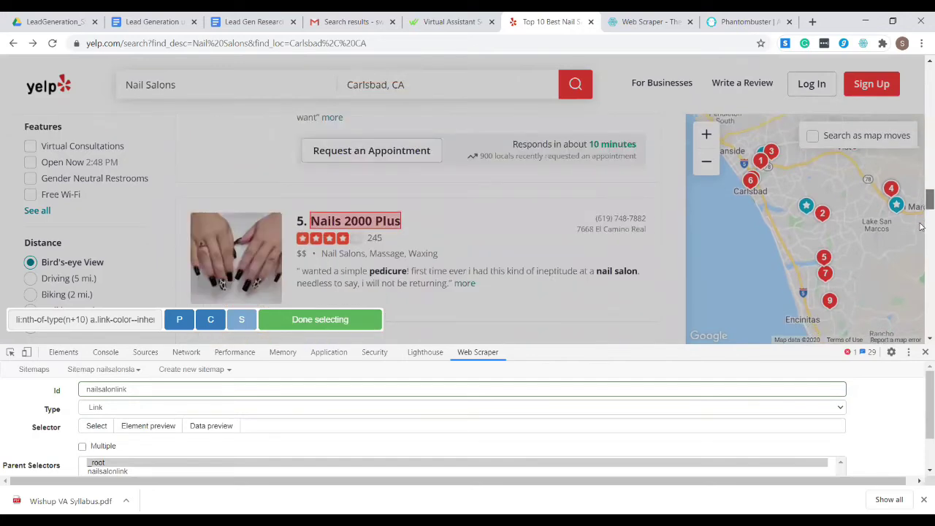
mouse_move(922, 235)
left_mouse_down()
mouse_move(921, 253)
mouse_move(921, 236)
left_mouse_up()
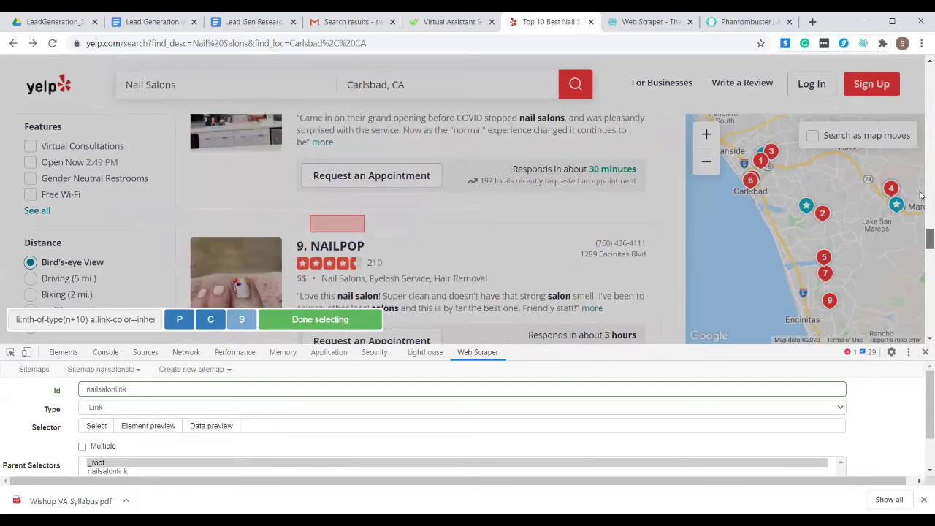
scroll(921, 197, "up", 1)
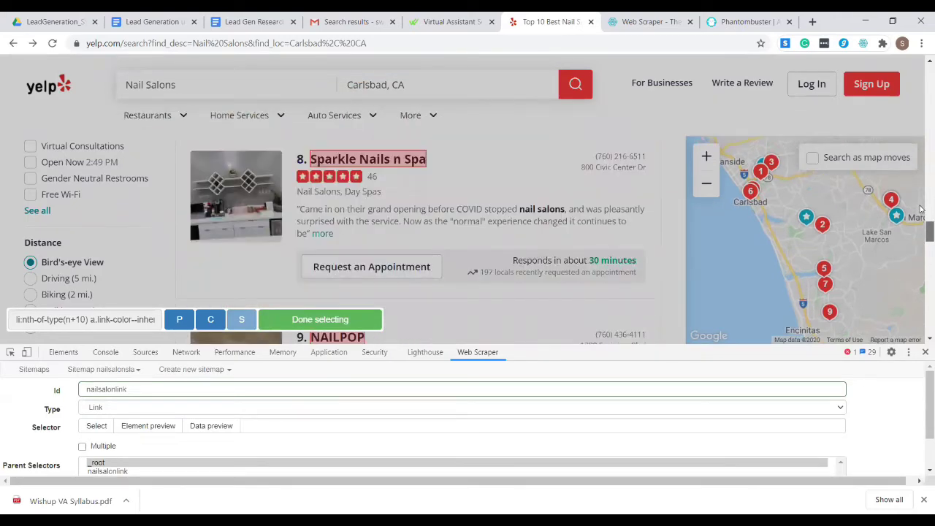
scroll(921, 197, "up", 5)
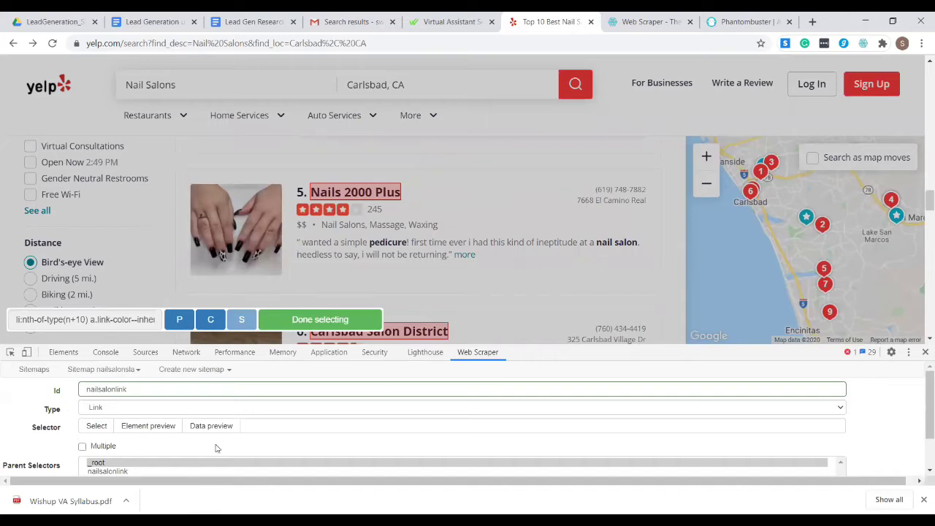
Step: Allow multiple matches for nailsalonlink, finish the element selection and save the selector under _root
left_click(84, 448)
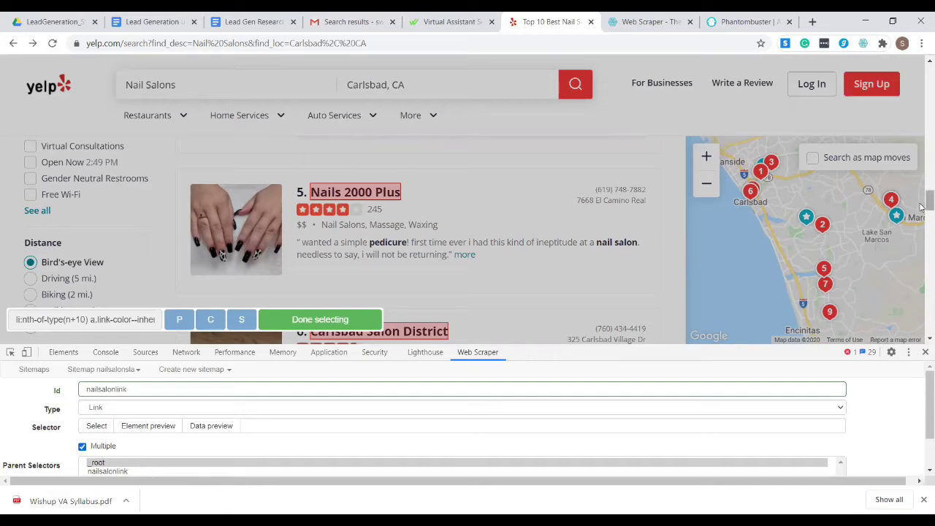
scroll(922, 207, "up", 4)
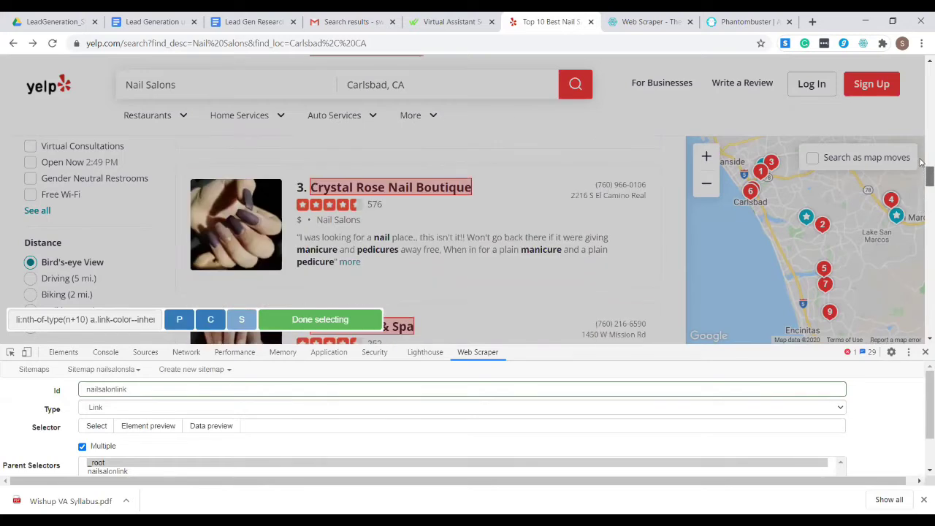
scroll(922, 257, "up", 3)
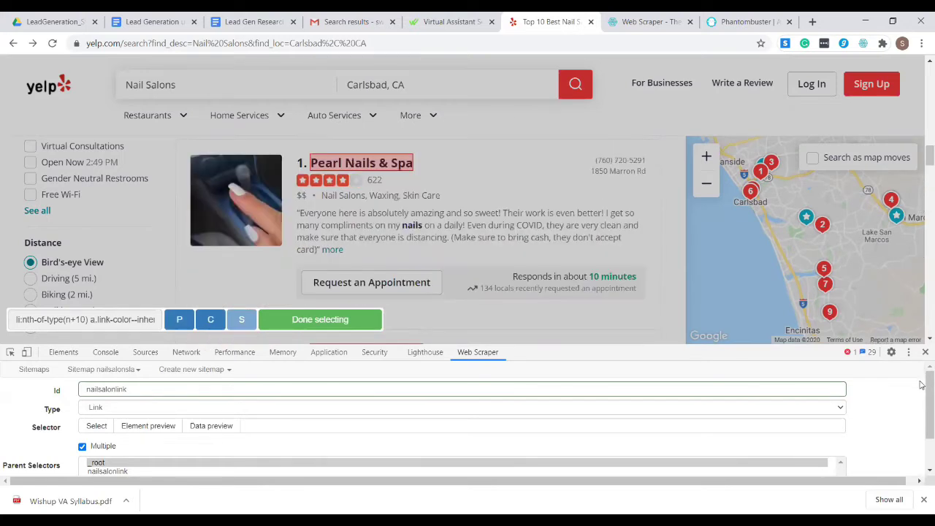
scroll(922, 392, "down", 1)
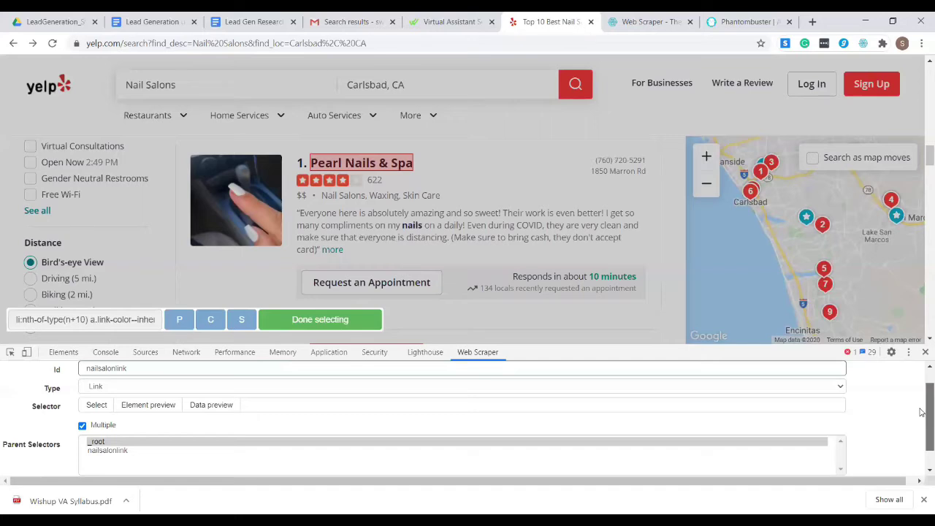
scroll(921, 412, "down", 1)
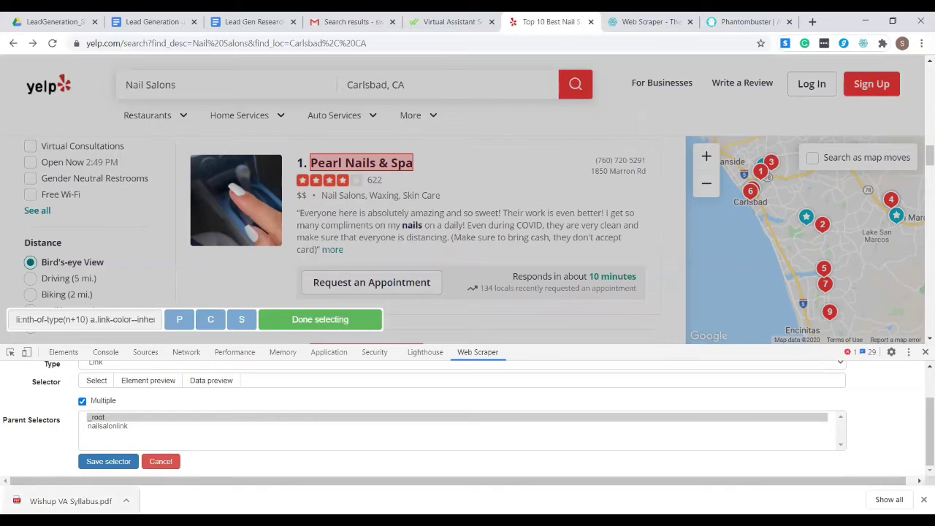
left_click(102, 464)
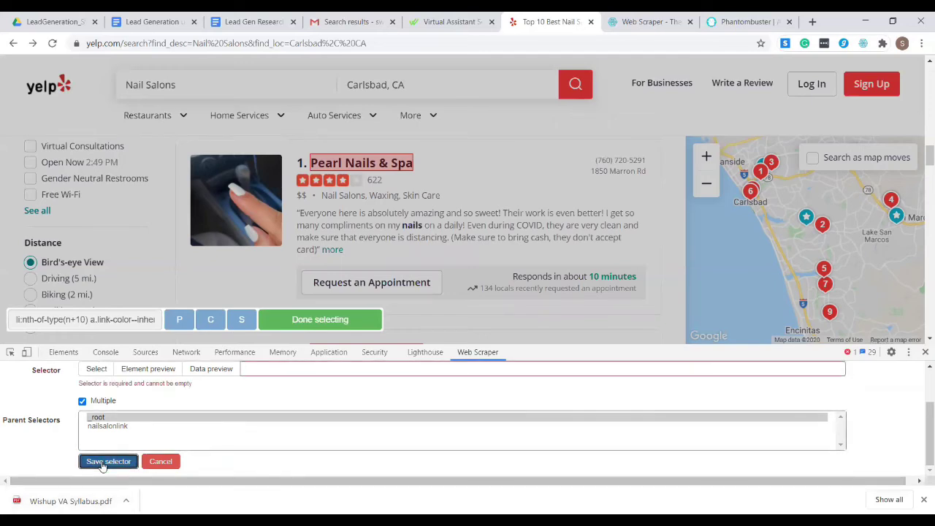
left_click(296, 321)
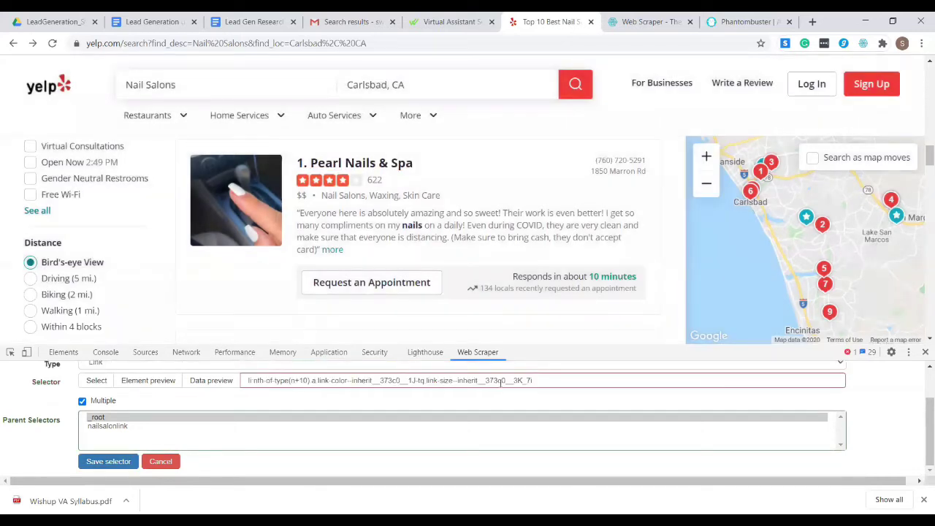
left_click(108, 461)
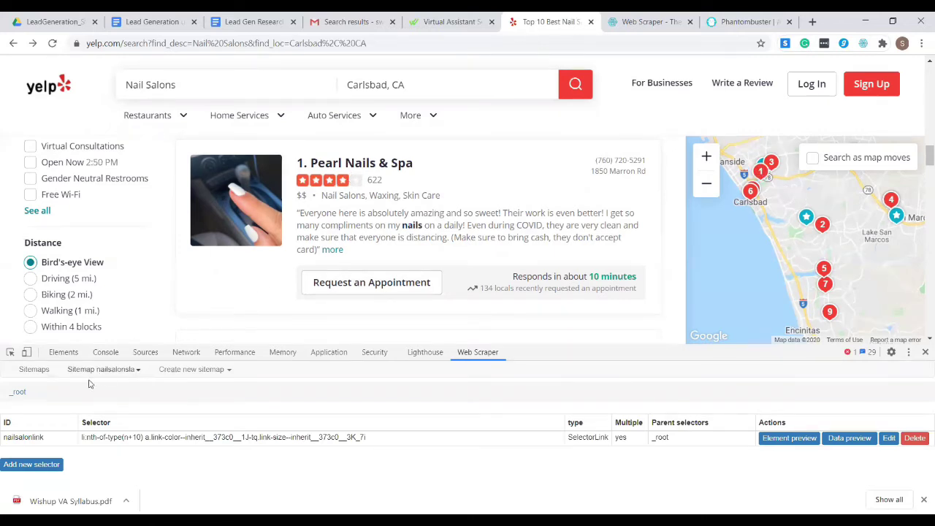
Step: Open the Pearl Nails & Spa listing on Yelp and go into the nailsalonlink selector to hold child selectors
left_click(330, 166)
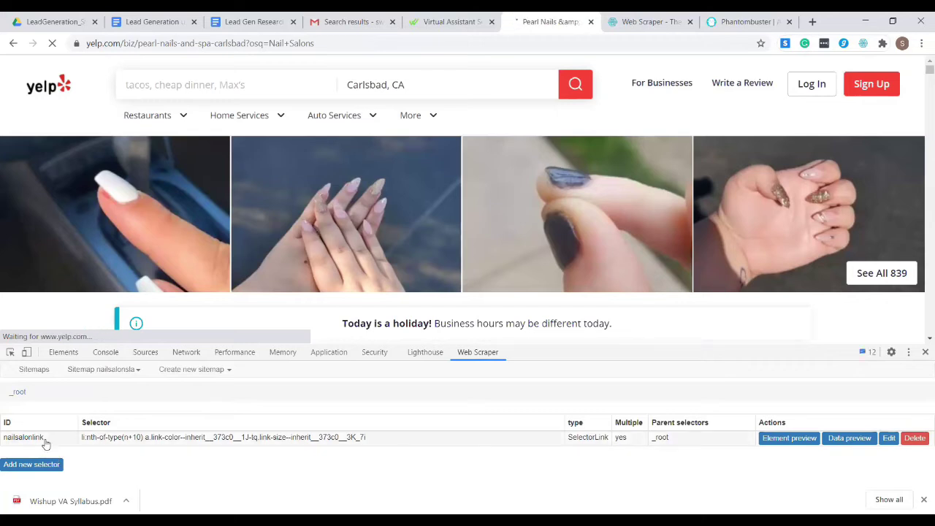
left_click(45, 441)
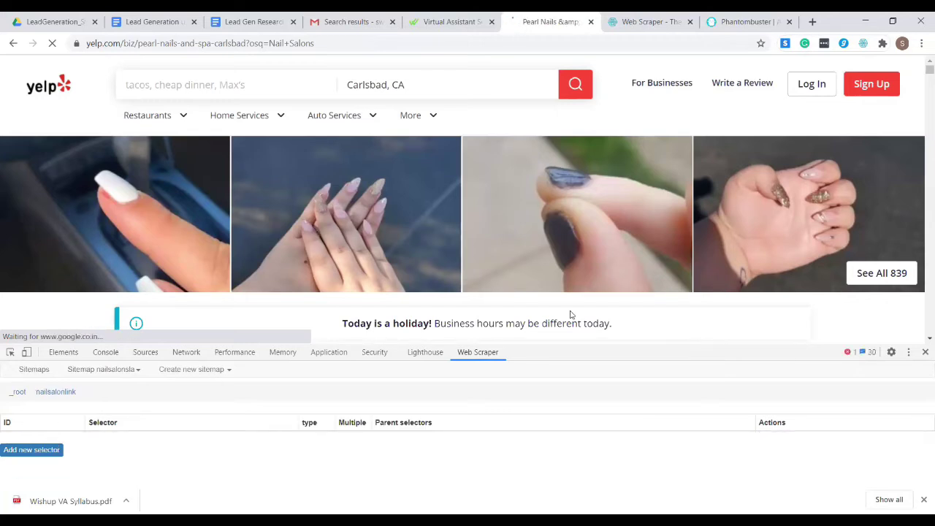
scroll(922, 73, "down", 1)
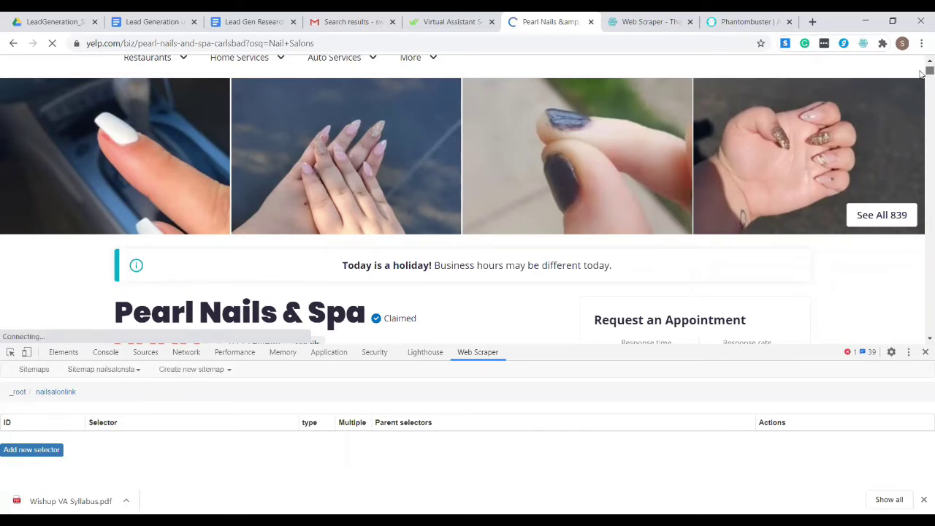
Step: Add a child selector under nailsalonlink with the ID salonname and start picking its element as Text
scroll(922, 76, "down", 1)
scroll(922, 76, "down", 2)
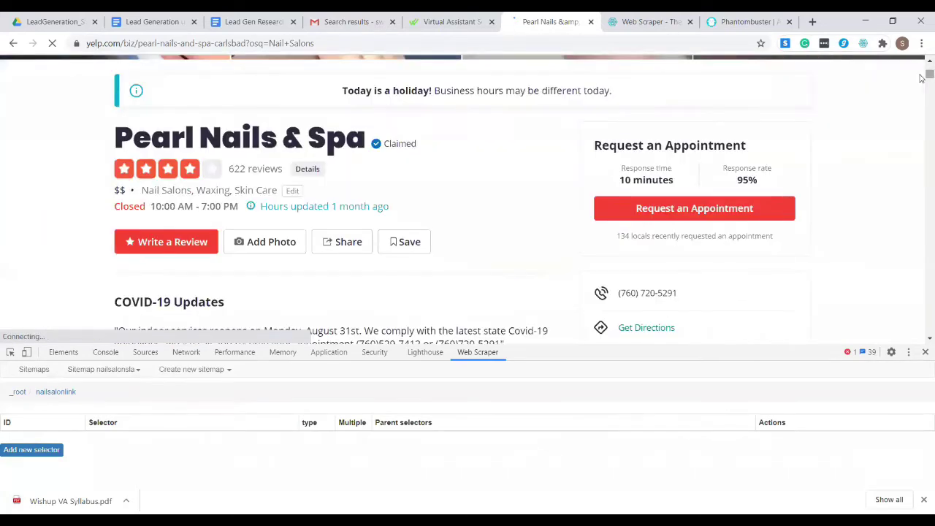
left_click(31, 449)
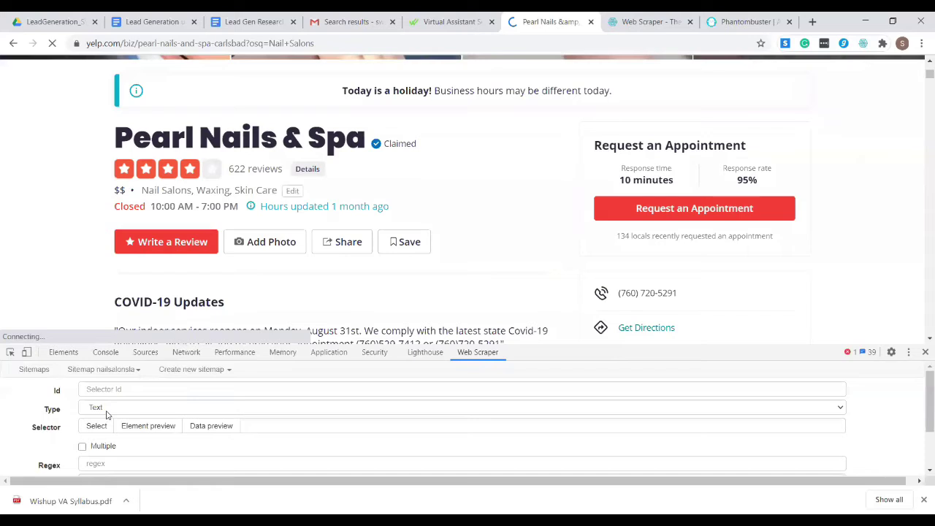
type("salonname")
key("Tab")
key("space")
left_click(110, 293)
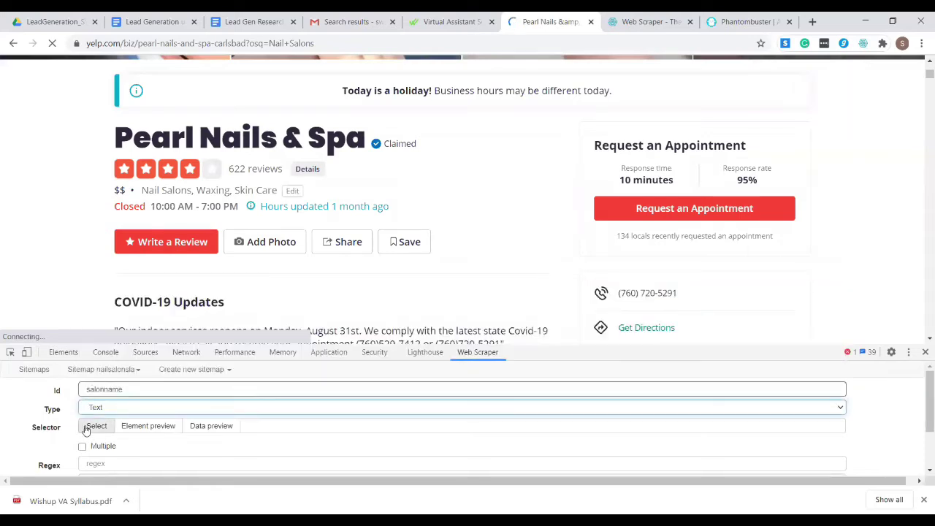
Step: Pick the Pearl Nails & Spa page heading as the salonname element and save the selector
left_click(211, 151)
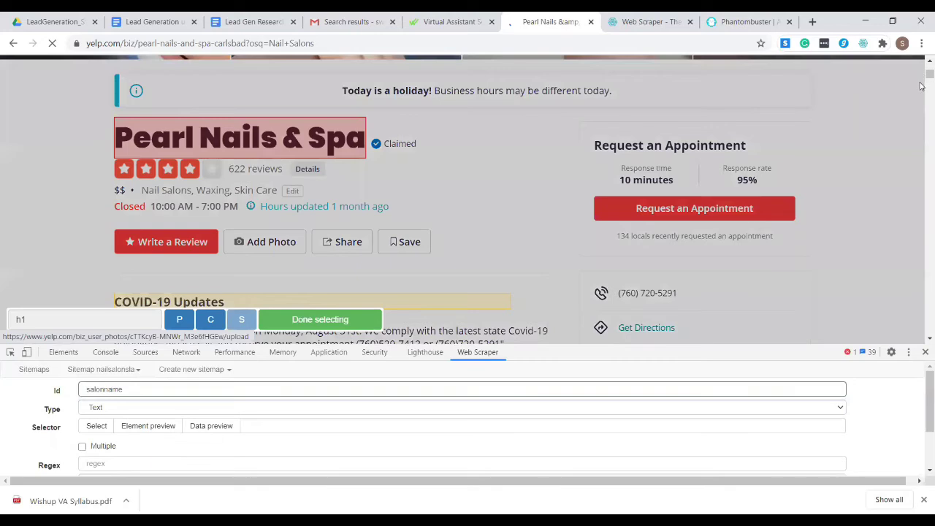
scroll(921, 79, "down", 1)
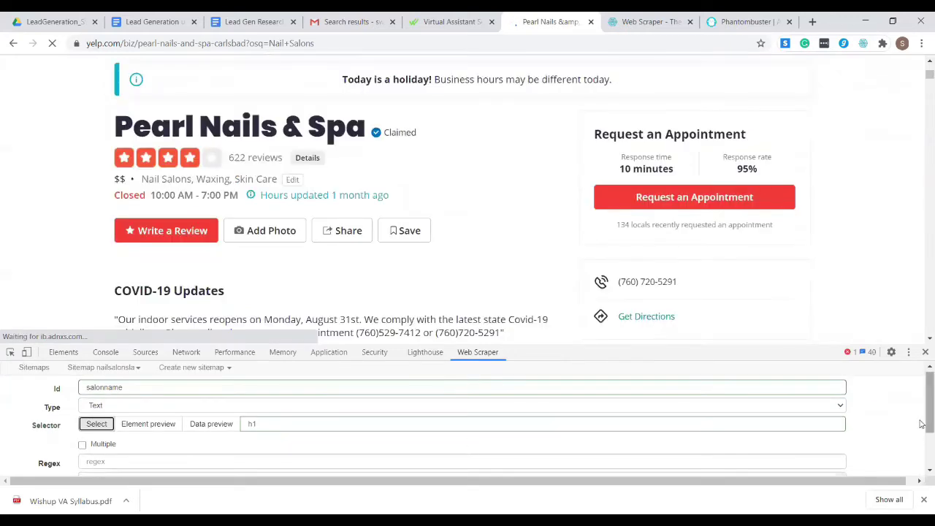
scroll(921, 446, "down", 1)
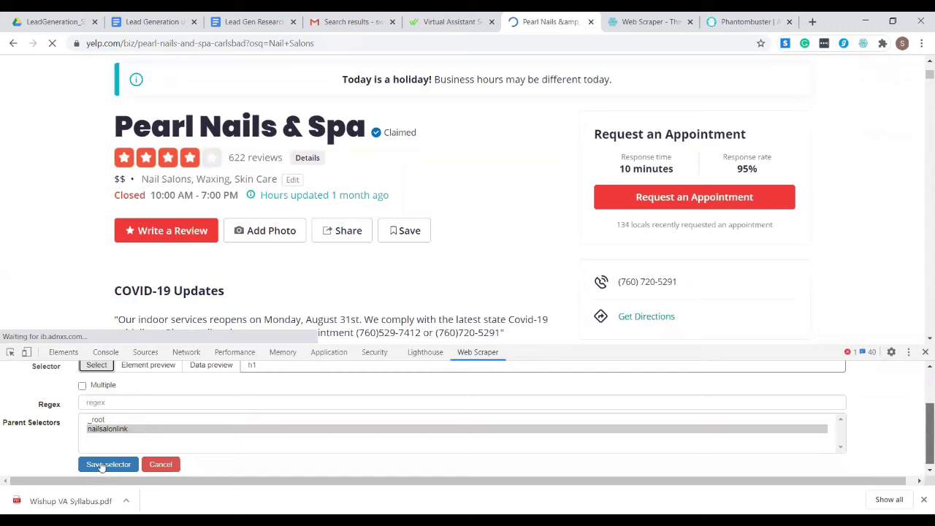
scroll(82, 441, "down", 1)
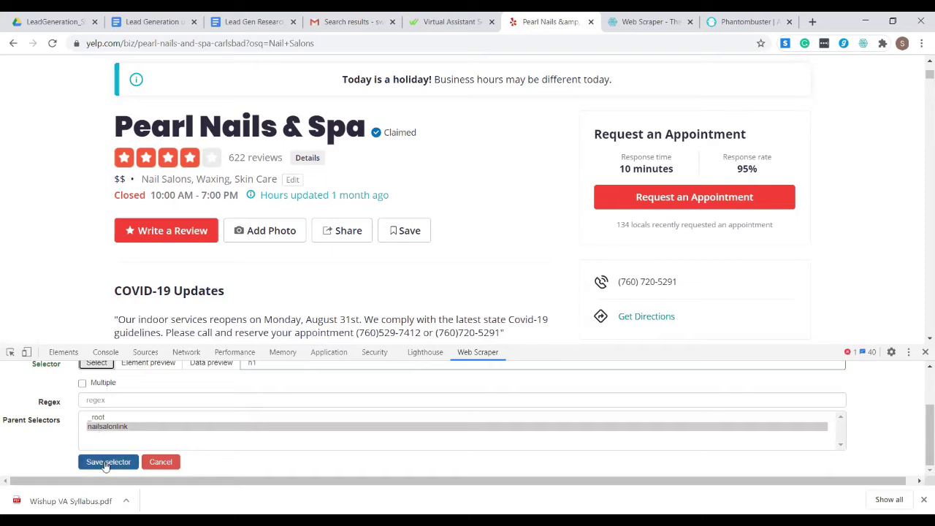
left_click(106, 463)
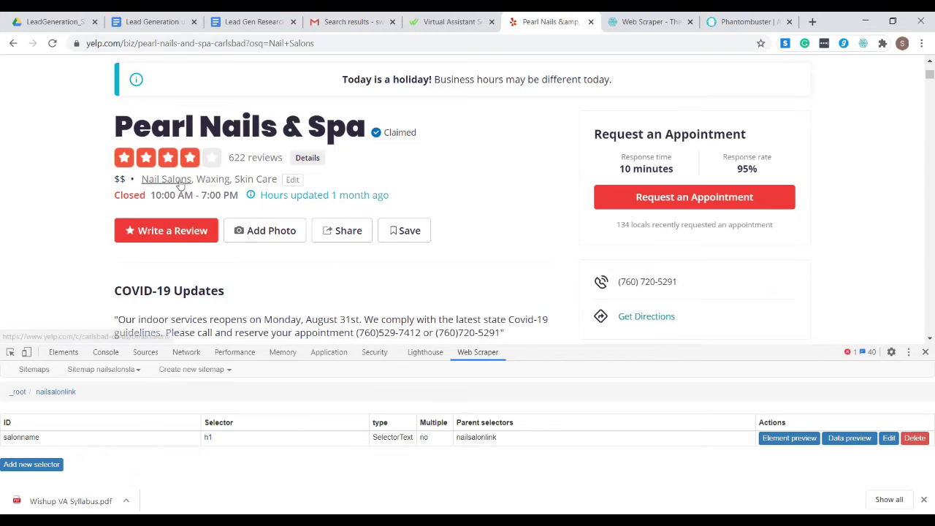
Step: Add a Text selector with the ID servicetype and pick the Nail Salons and Waxing categories as its elements
left_click(30, 465)
left_click(124, 389)
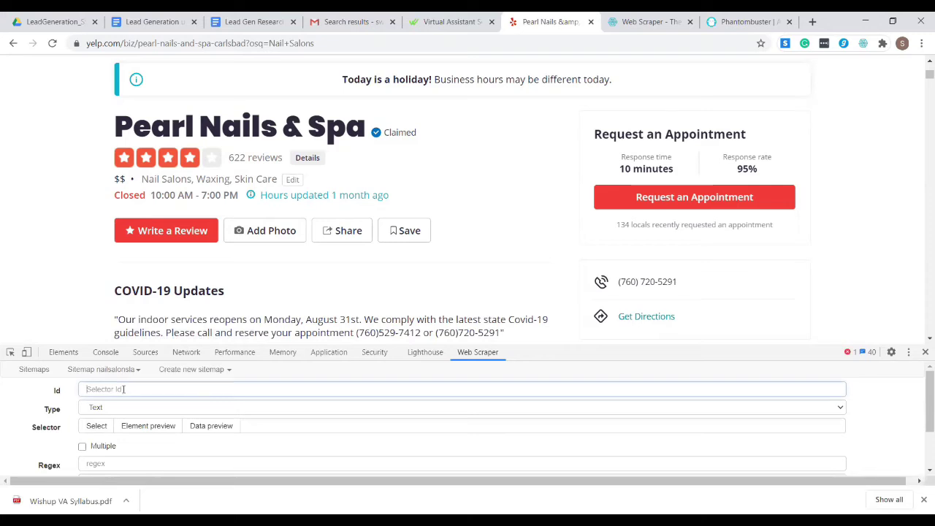
type("service")
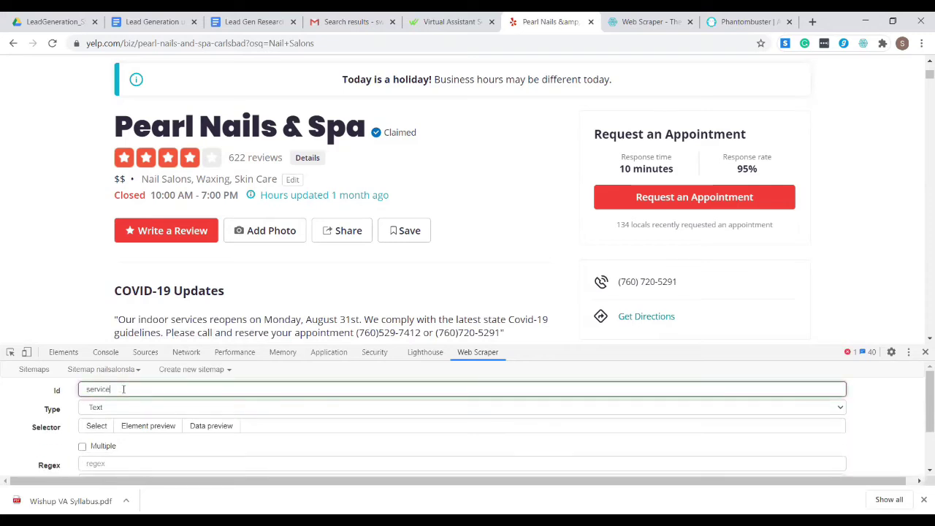
type("type")
left_click(97, 425)
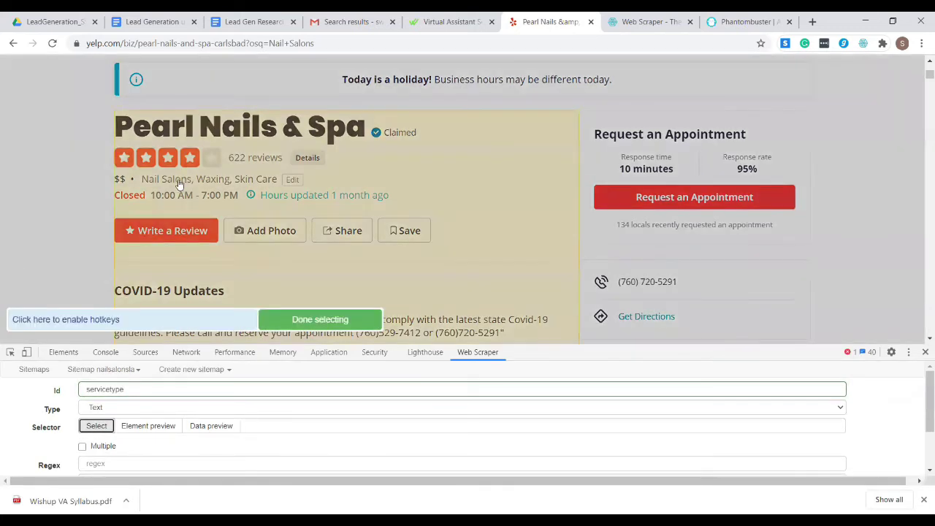
left_click(188, 179)
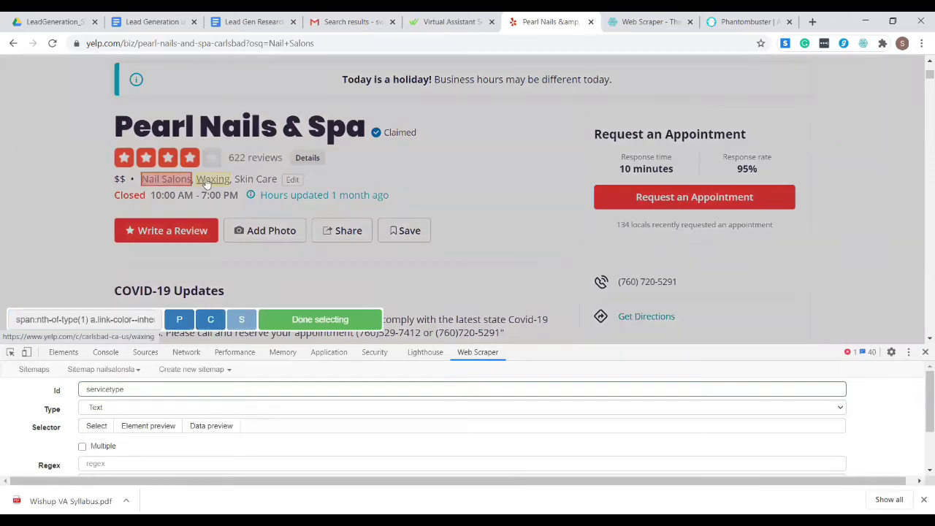
left_click(210, 181)
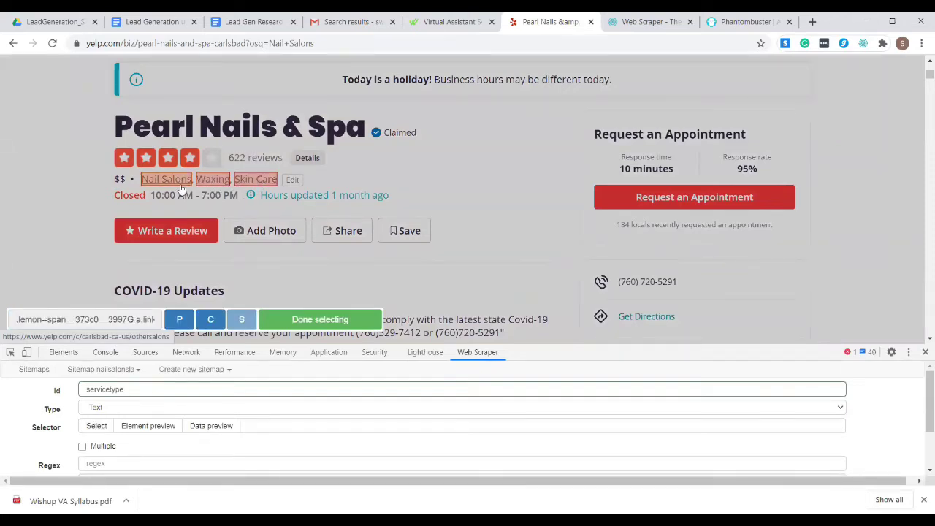
Step: Allow multiple matches for servicetype, finish the element selection and save the selector under nailsalonlink
left_click(82, 447)
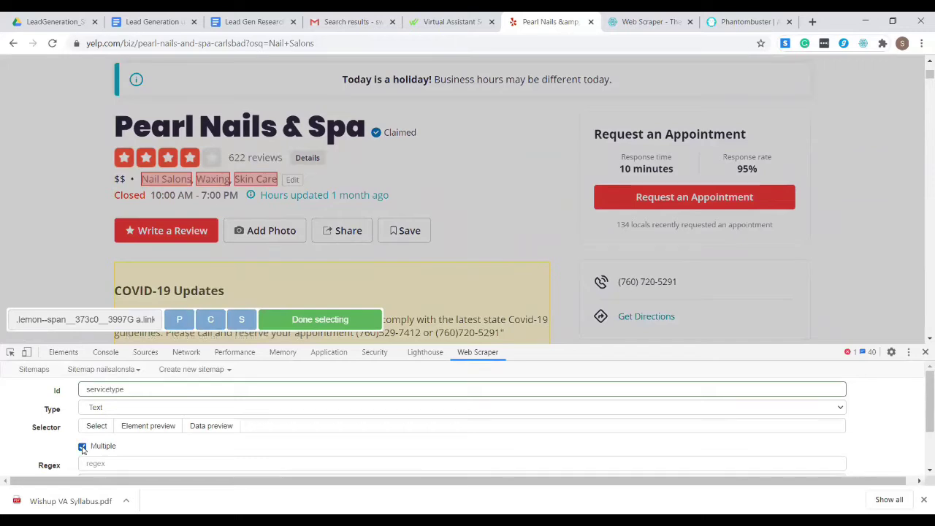
left_click(324, 321)
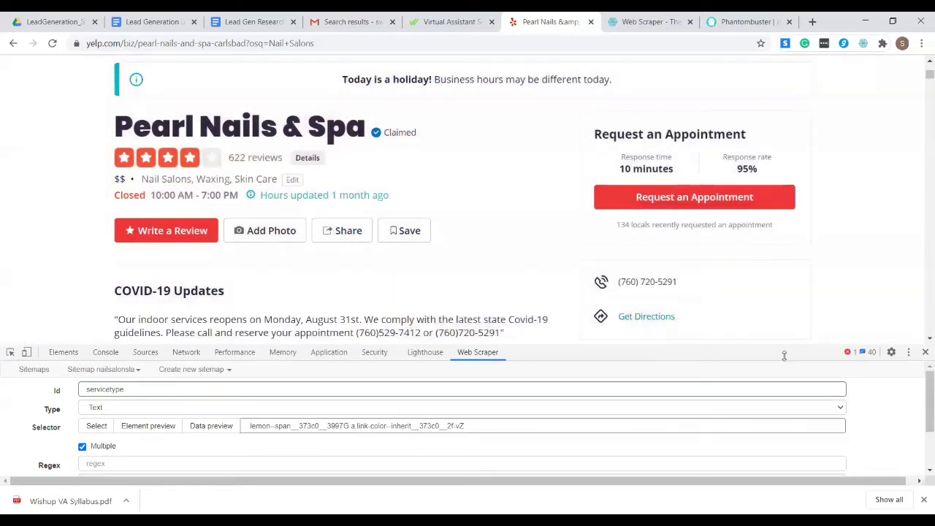
scroll(922, 410, "down", 3)
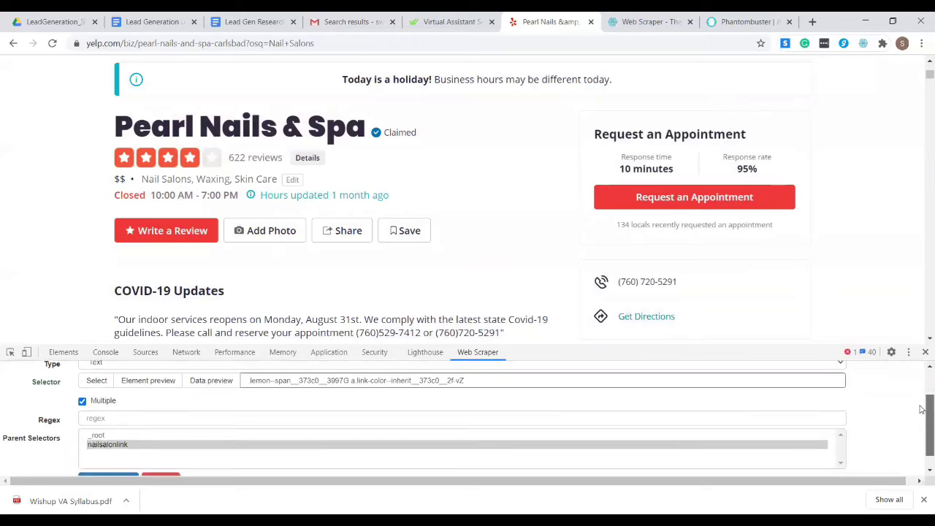
scroll(922, 410, "down", 1)
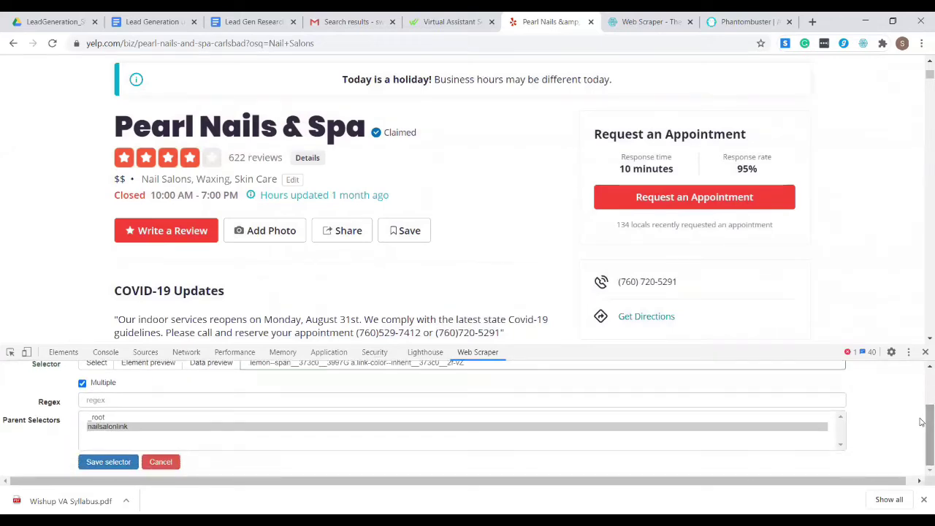
left_click(102, 461)
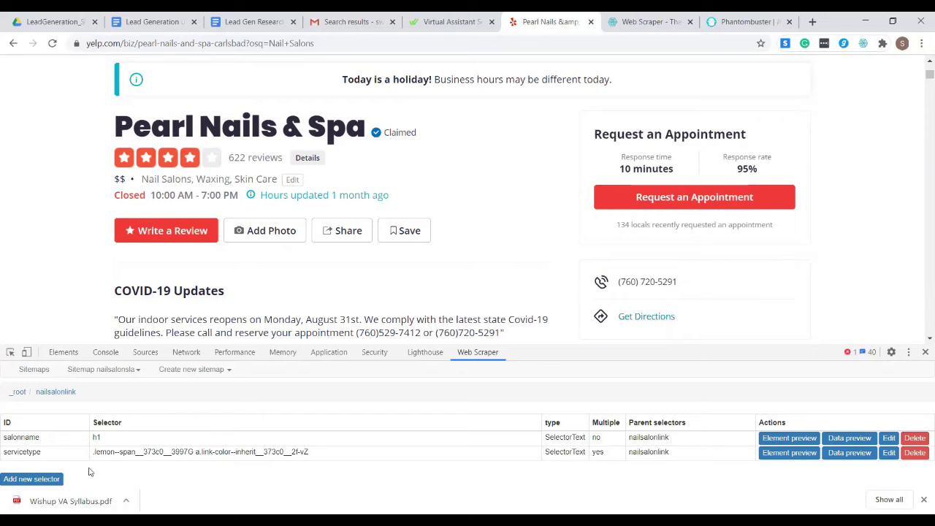
Step: Create and save a Text selector with the ID phonenumber that picks the salon's phone number beside the phone icon
left_click(44, 480)
left_click(132, 388)
type("phonenumber")
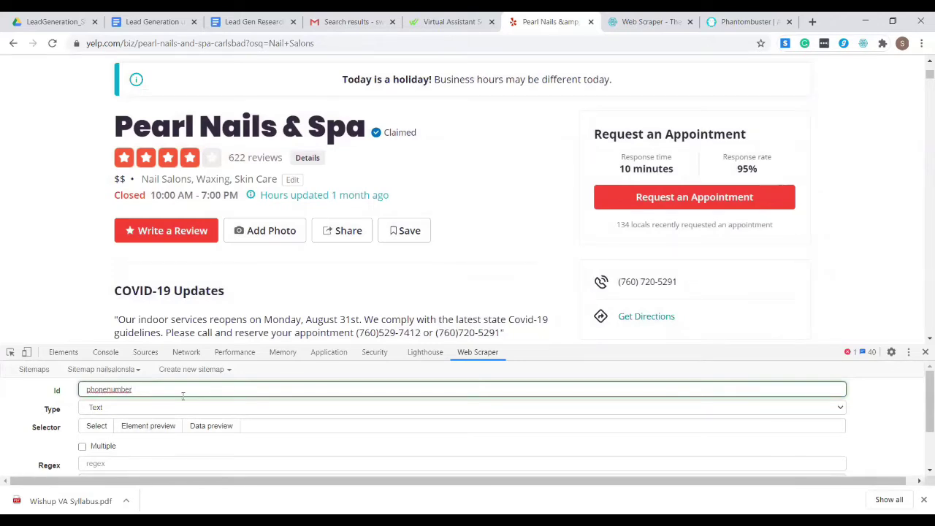
left_click(95, 426)
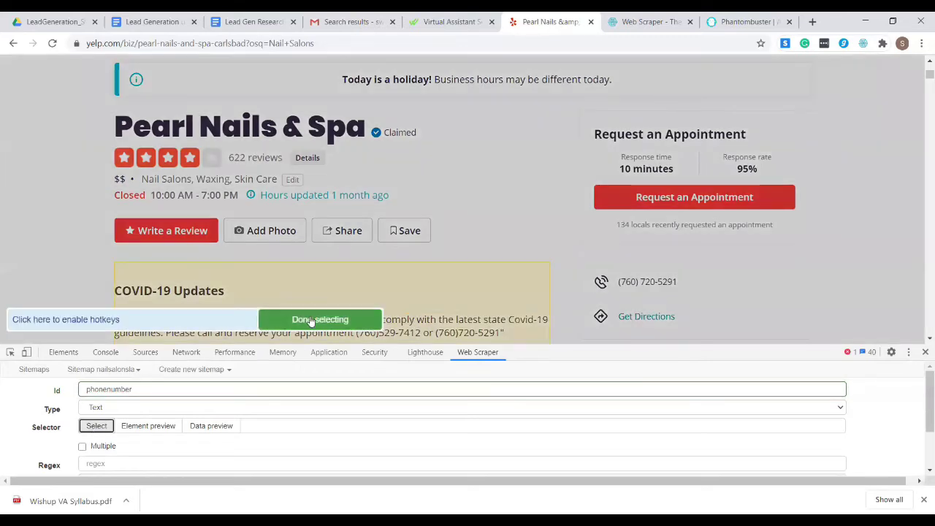
left_click(647, 281)
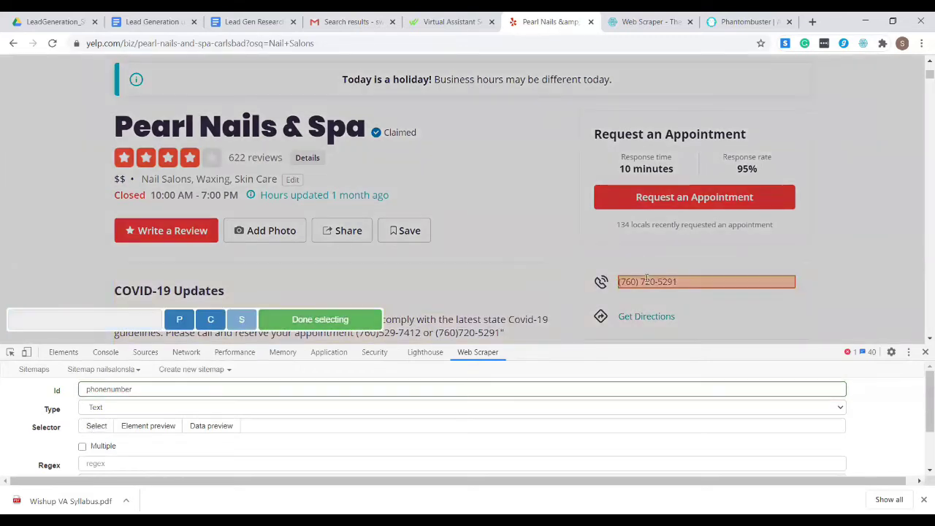
left_click(339, 321)
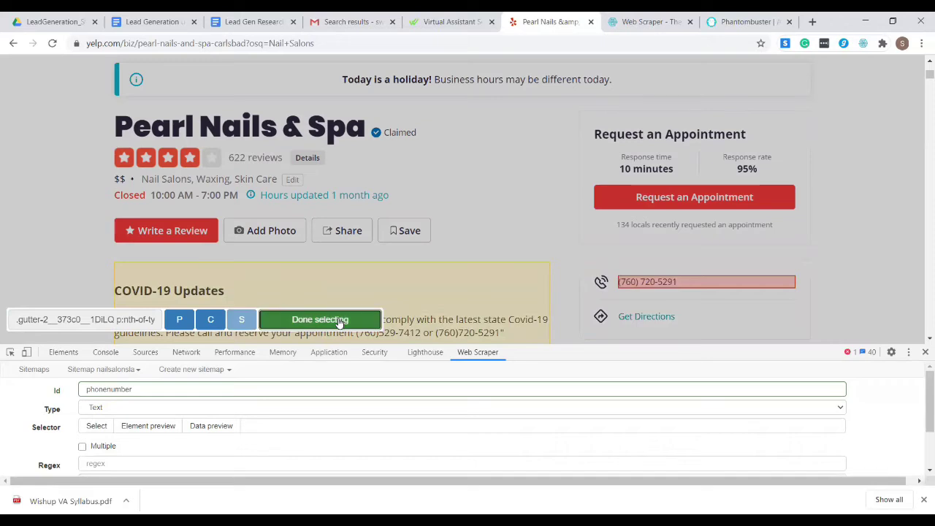
left_click_drag(928, 398, 922, 441)
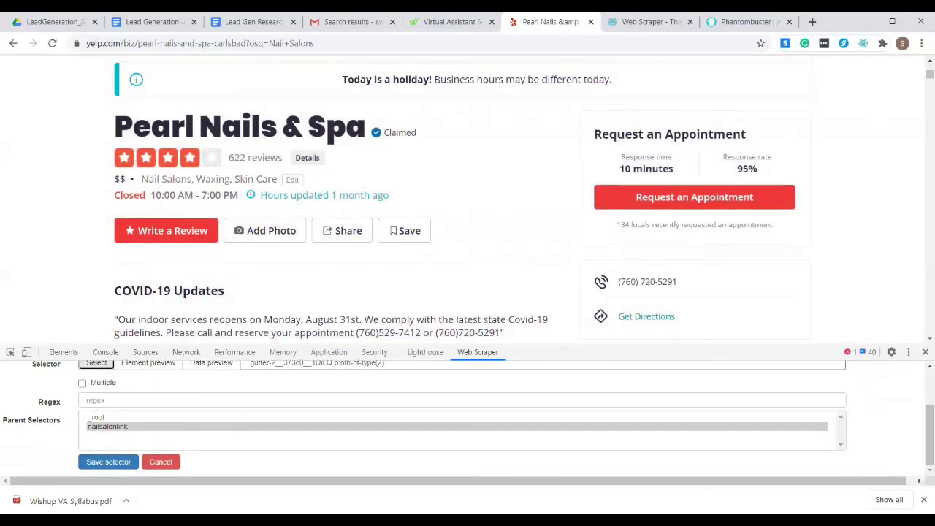
left_click(102, 462)
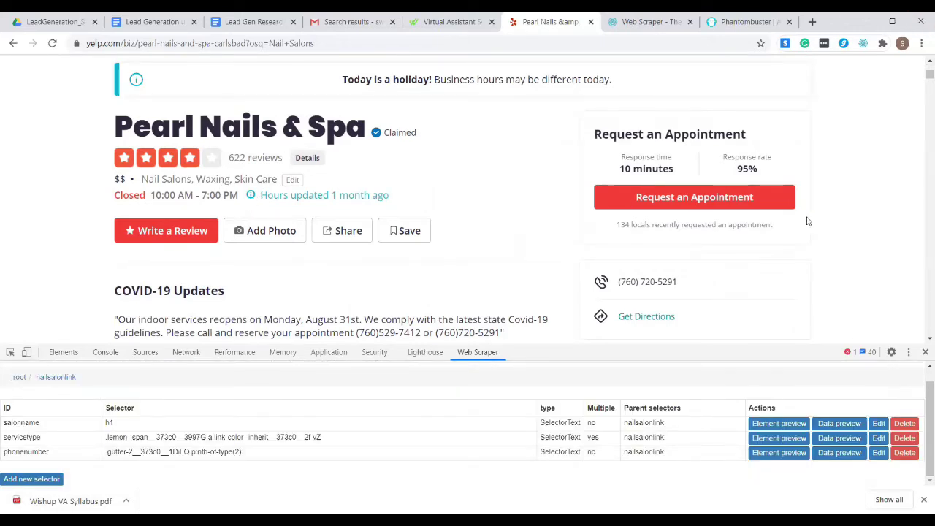
Step: Return to the sitemap's _root level and go back to Yelp's search results for Nail Salons in Carlsbad, CA
mouse_move(922, 77)
left_mouse_down()
mouse_move(921, 88)
mouse_move(925, 67)
mouse_move(922, 86)
left_mouse_up()
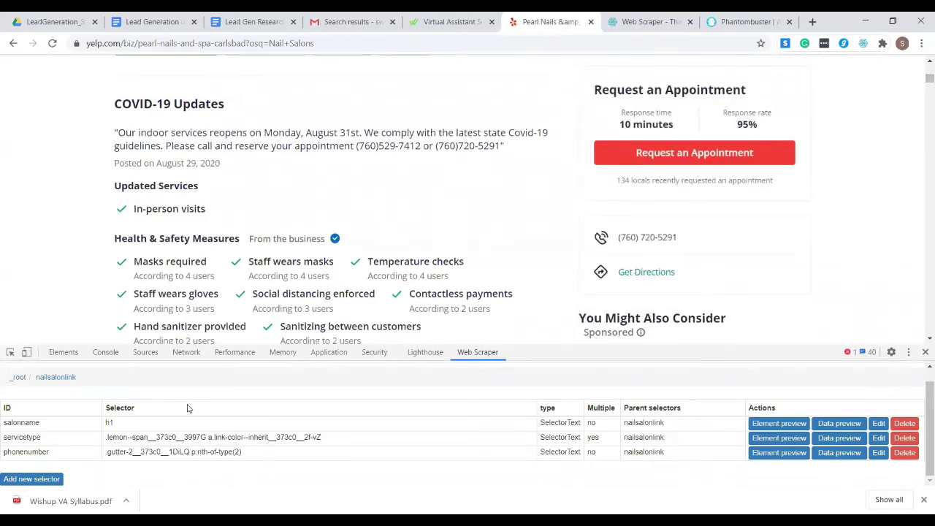
left_click(17, 379)
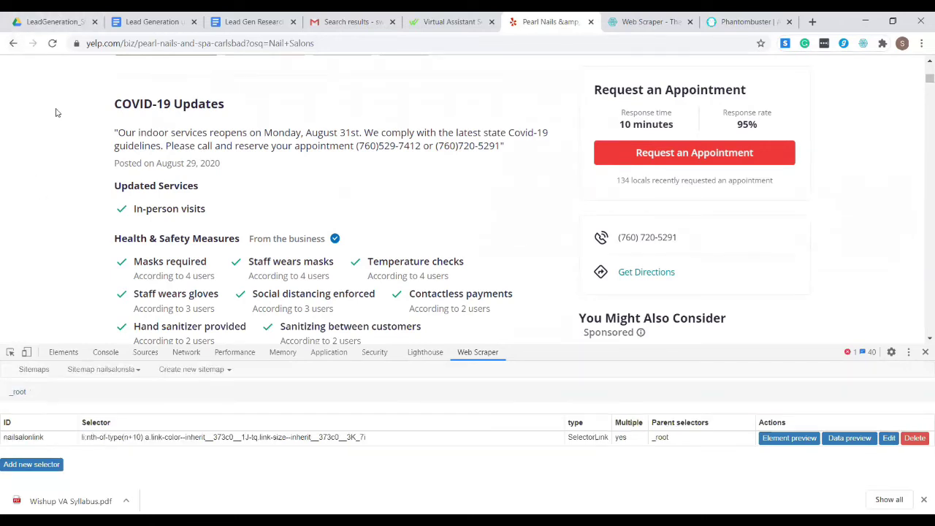
left_click(14, 44)
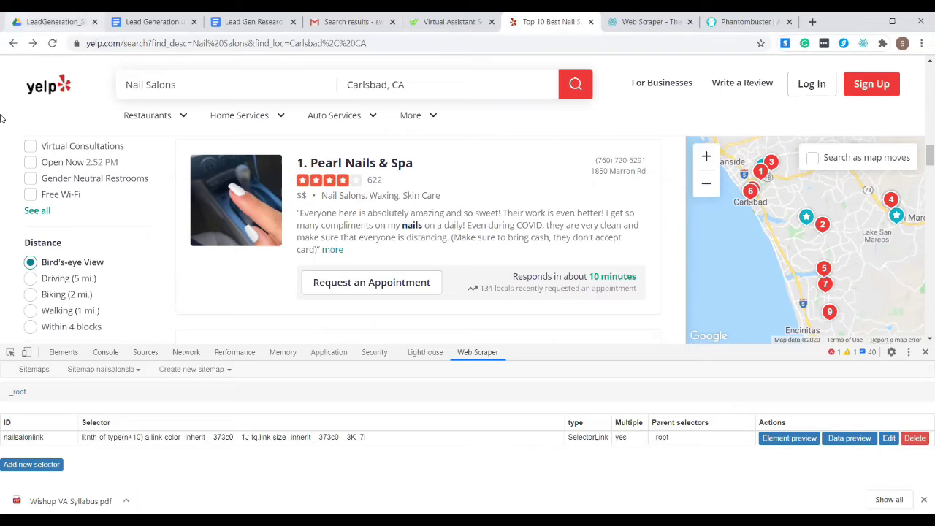
left_click(382, 46)
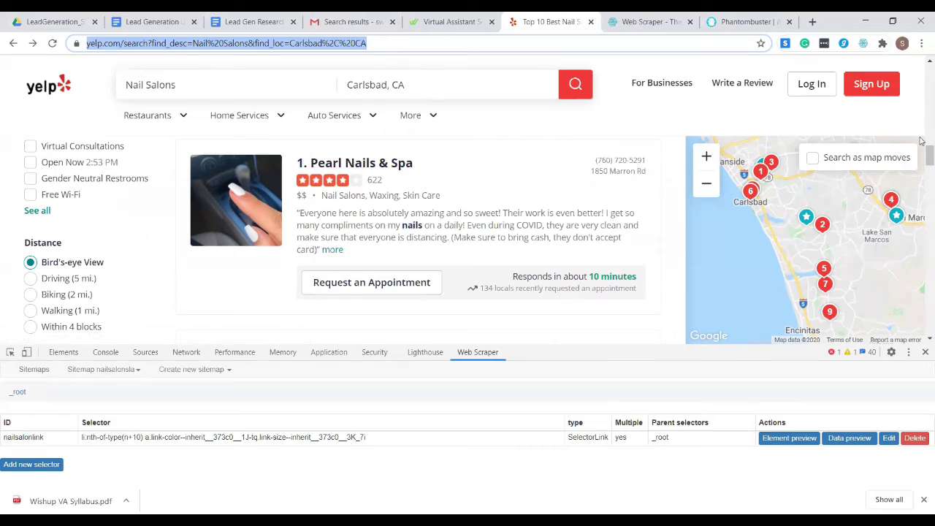
Step: Add a selector under _root for the results pagination, with the ID pages and the type Link
left_click_drag(925, 153, 922, 271)
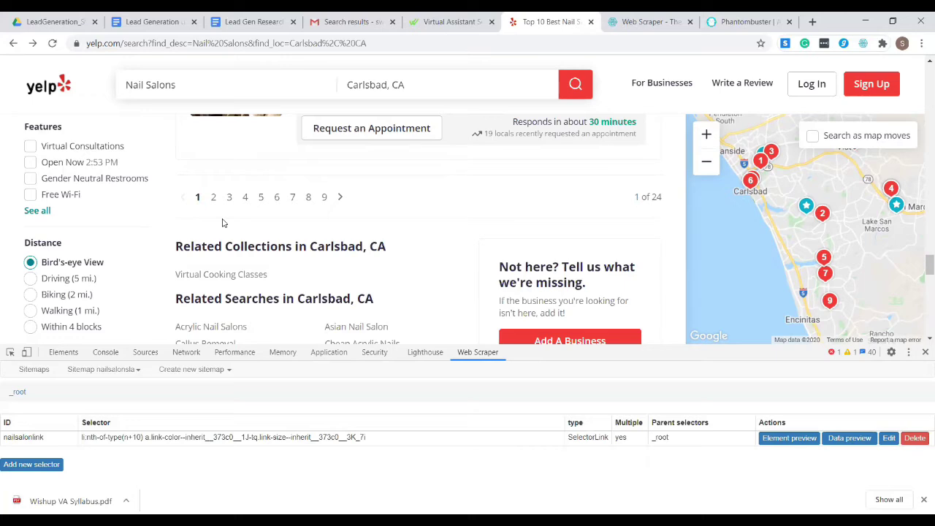
left_click(33, 464)
left_click(121, 389)
type("pages")
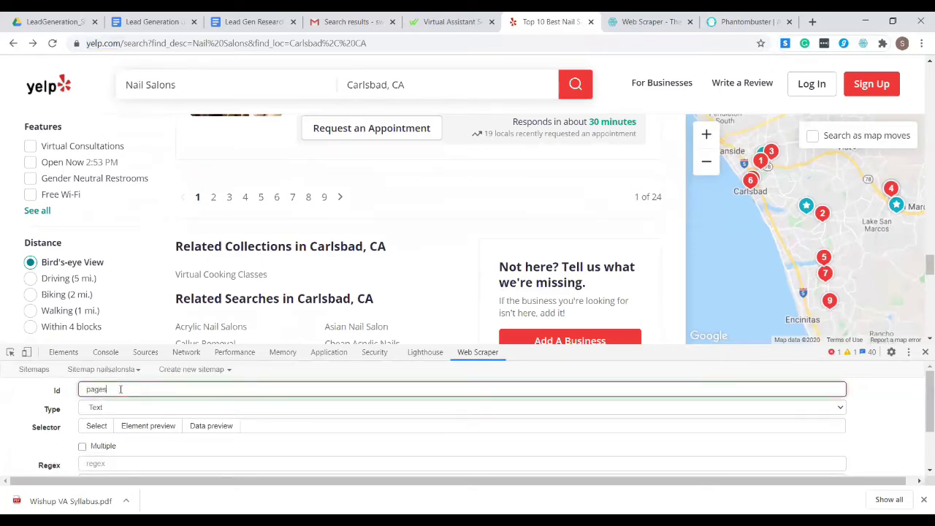
left_click(111, 408)
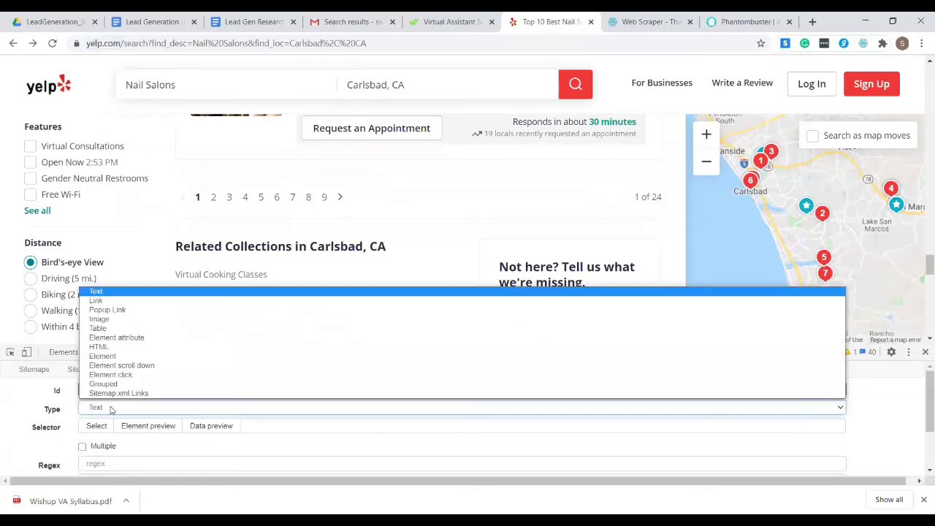
left_click(99, 301)
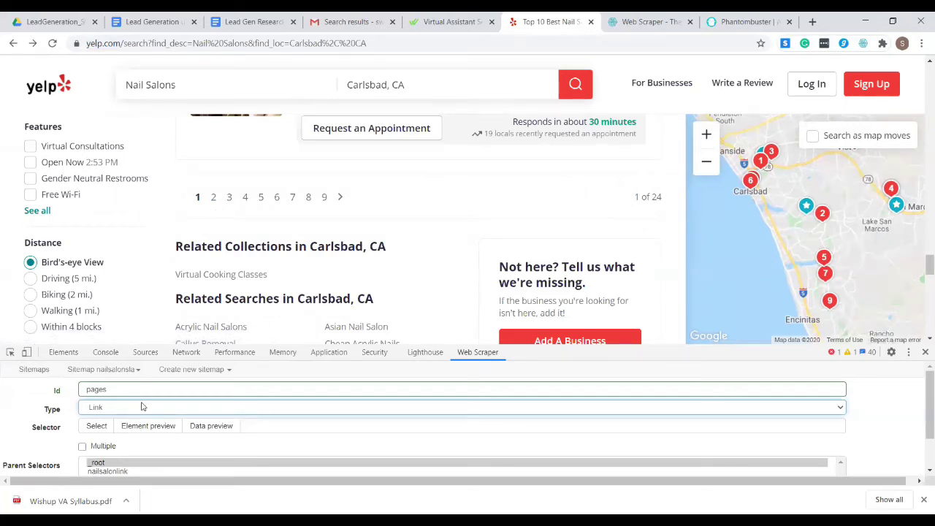
Step: Pick the page 2 and page 3 links below the search results as the elements of the pages selector
left_click(98, 427)
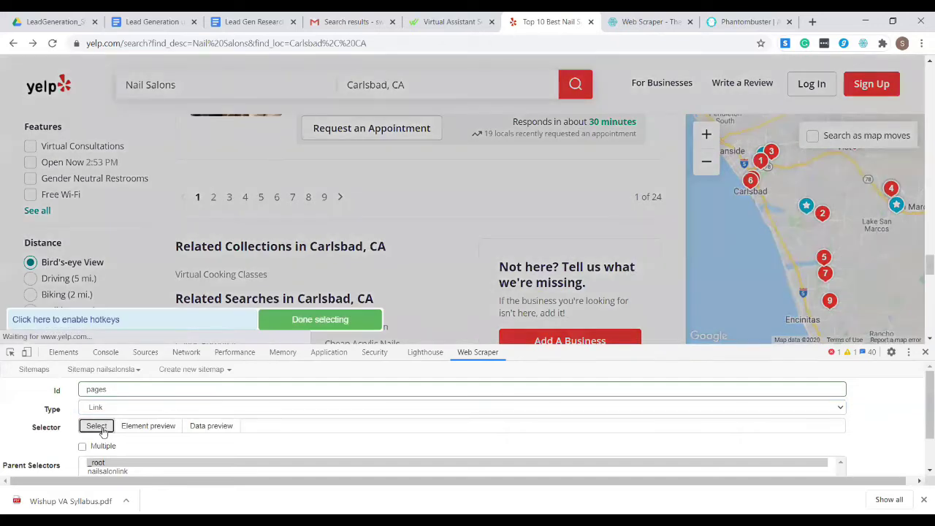
left_click(213, 197)
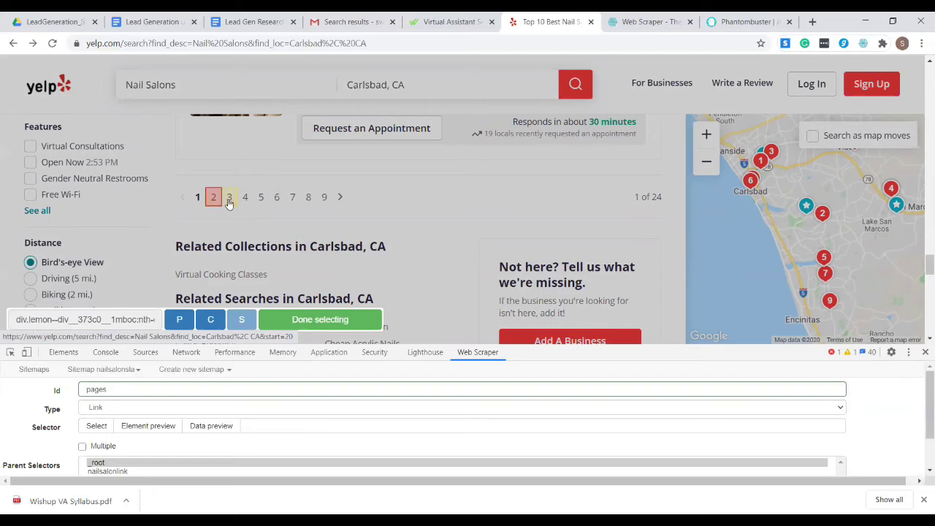
left_click(229, 197)
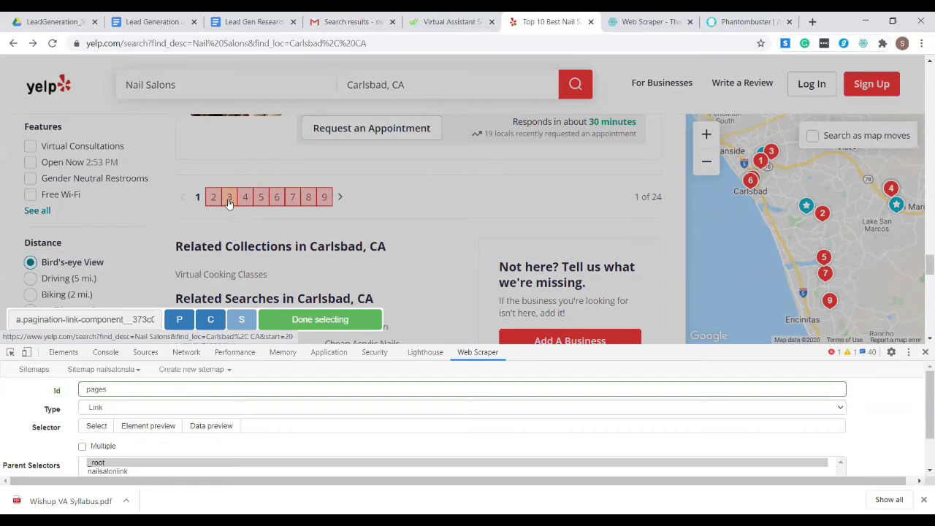
Step: Finish picking the pagination links, enable Multiple for the pages selector and save it
left_click(303, 325)
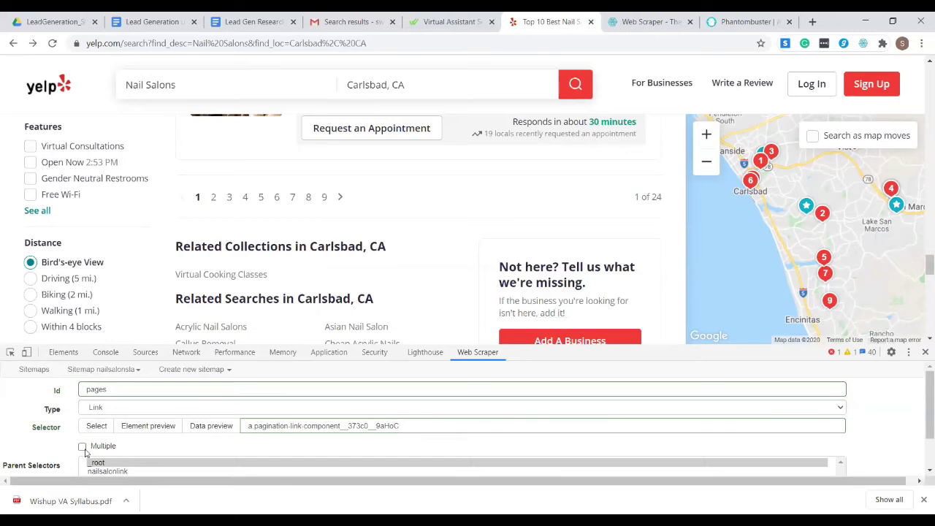
left_click(83, 446)
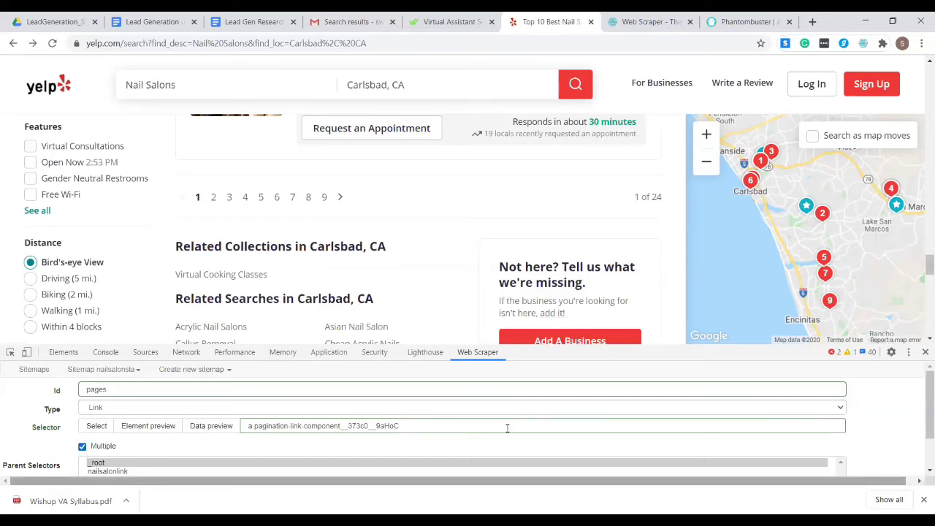
scroll(507, 429, "down", 2)
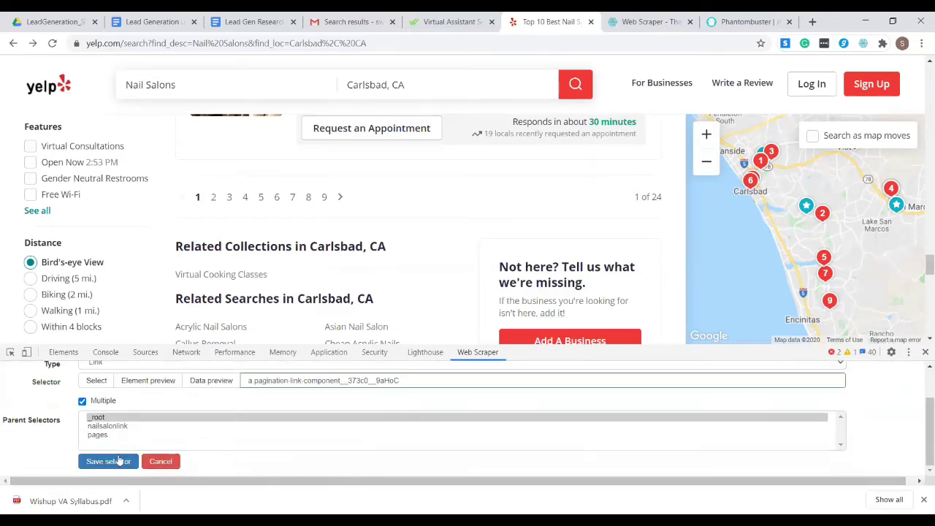
left_click(108, 461)
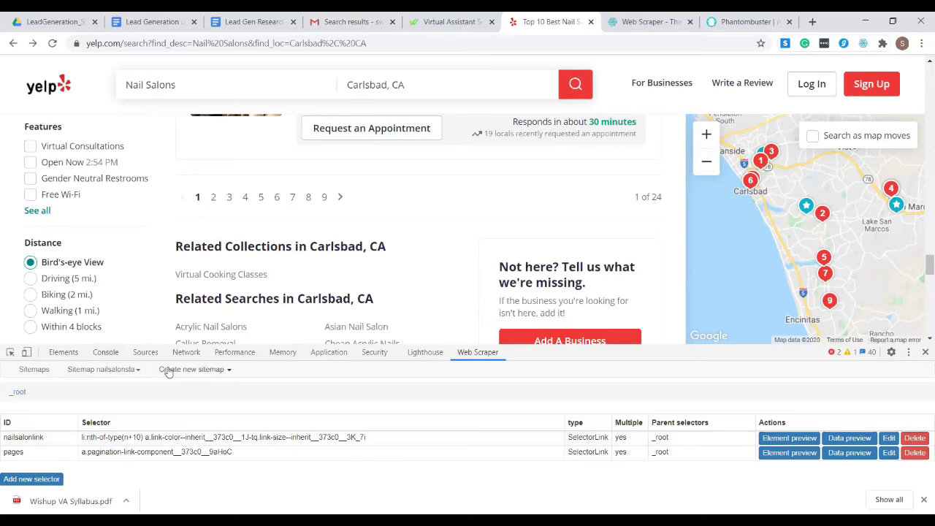
Step: Show the sitemap's selector graph and expand its _root and nailsalonlink nodes
left_click(122, 371)
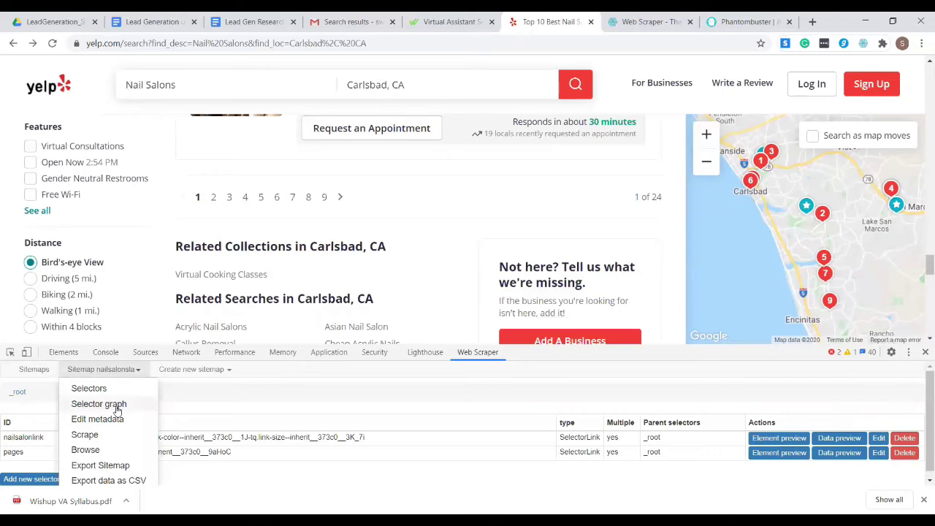
left_click(117, 406)
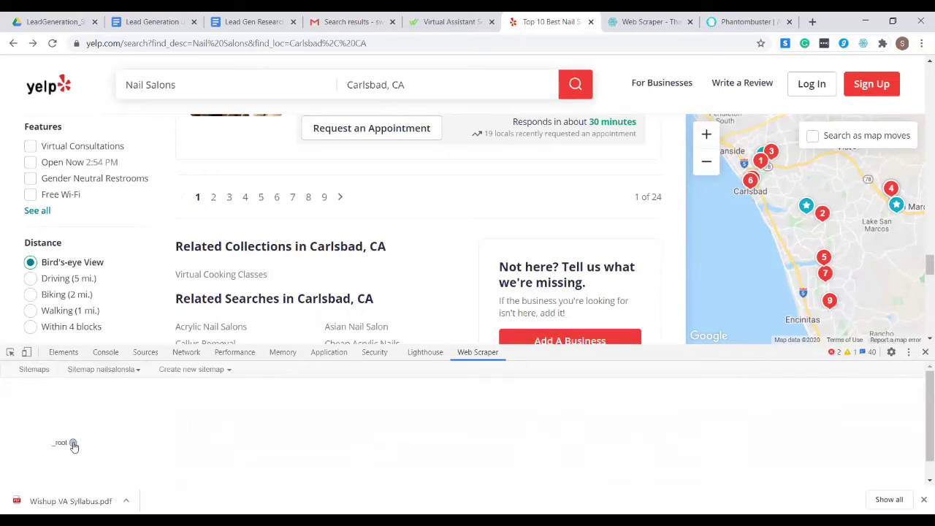
left_click(73, 443)
left_click(134, 419)
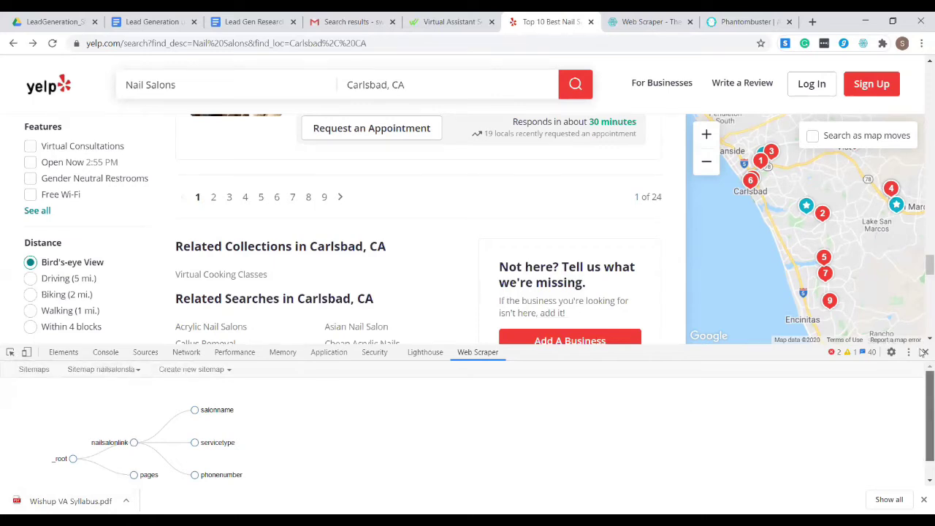
Step: Edit the nailsalonlink selector so its parent selectors are both _root and pages, and save it
left_click(81, 372)
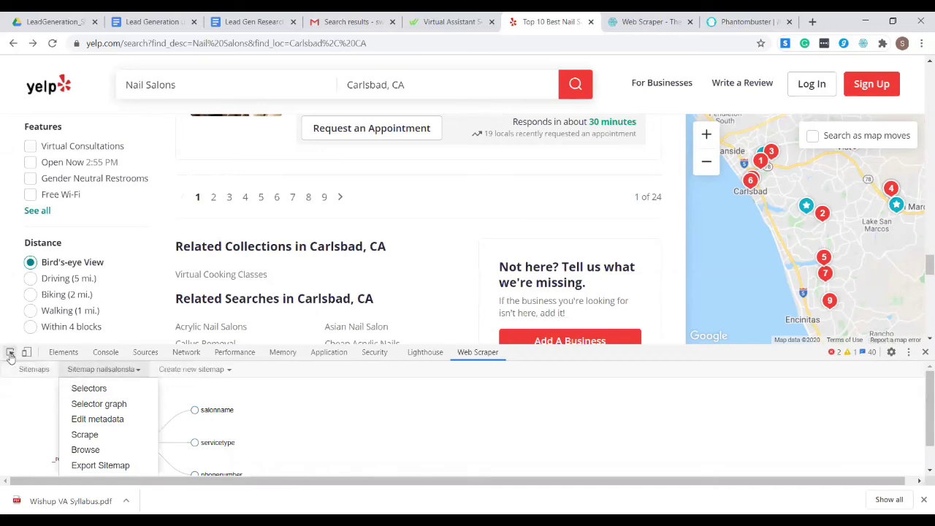
left_click(102, 391)
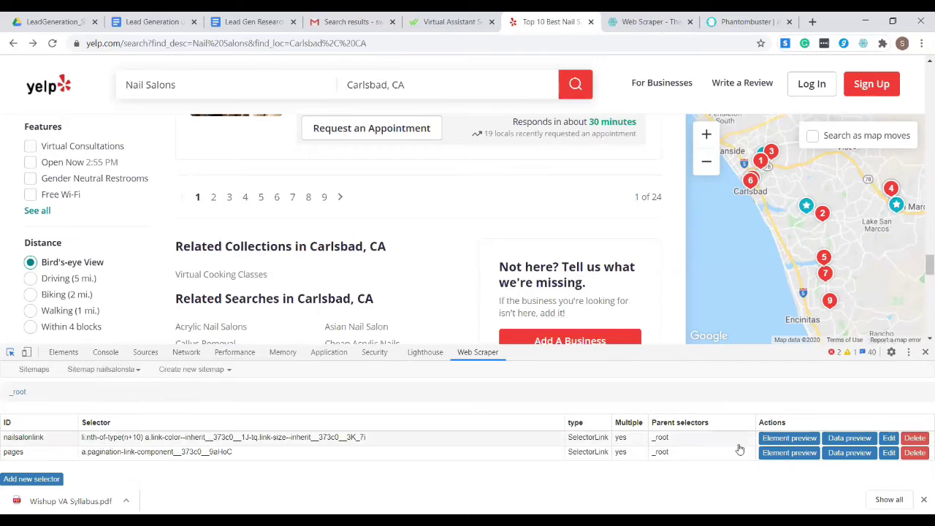
left_click(888, 440)
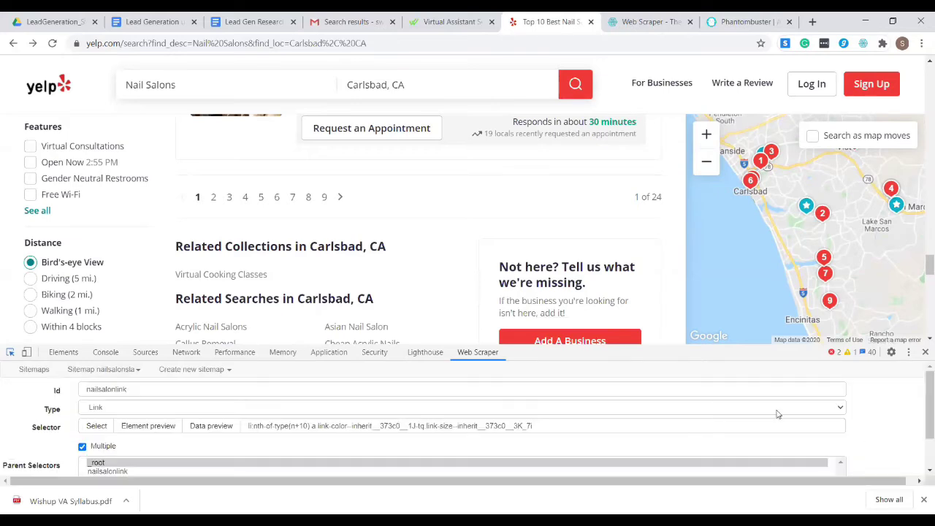
left_click_drag(921, 412, 922, 439)
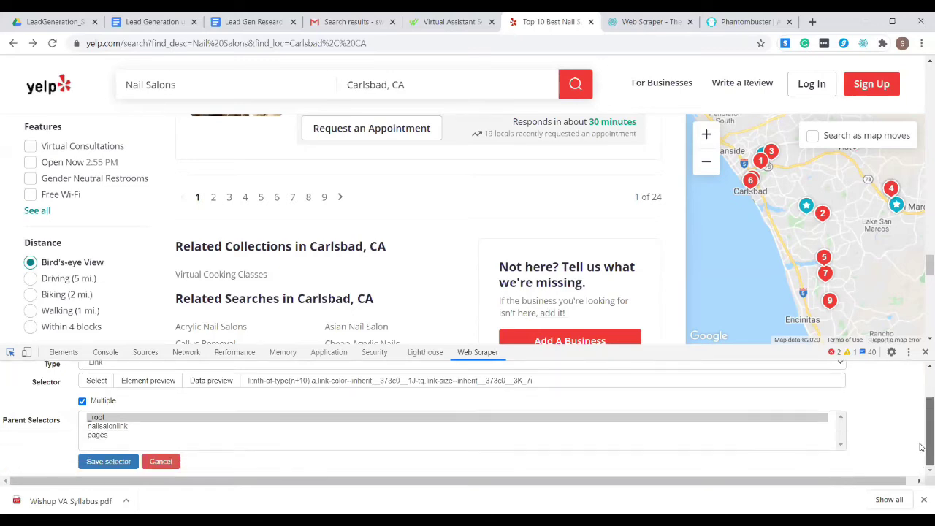
left_click(101, 437, "ctrl")
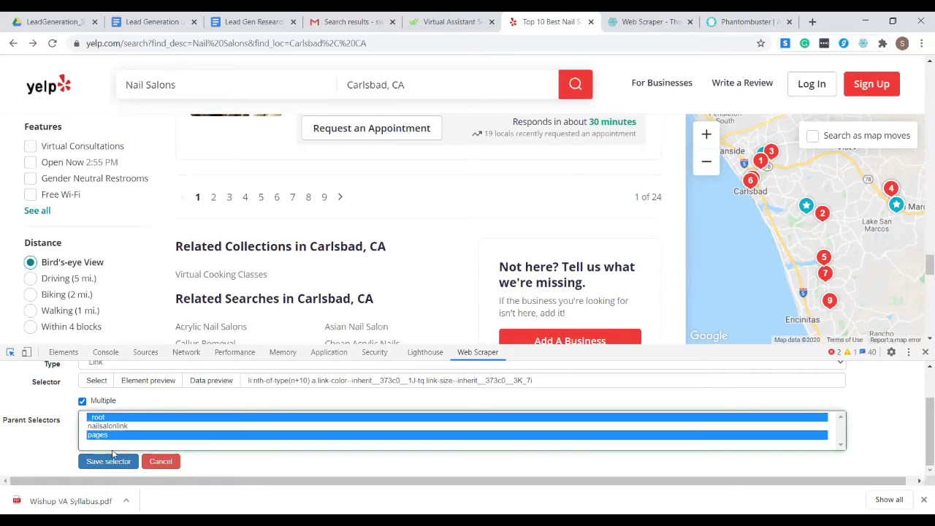
left_click(114, 464)
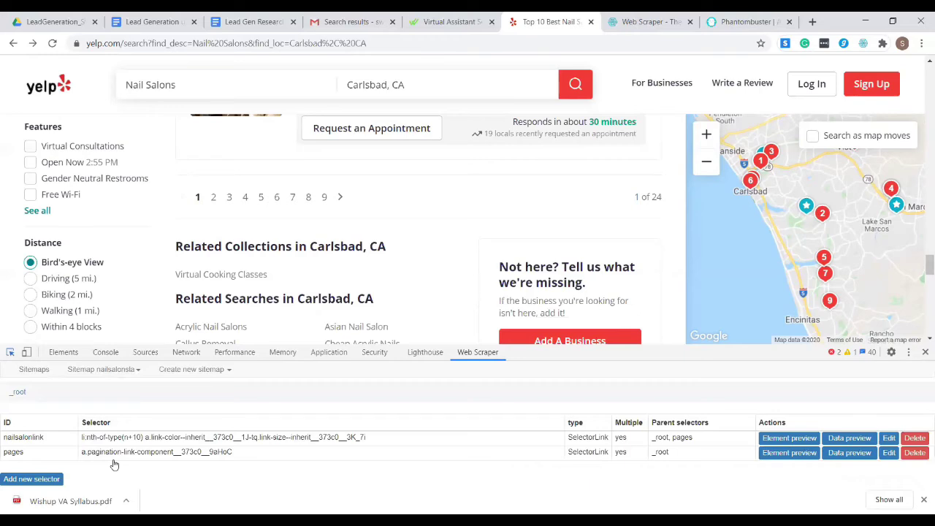
Step: Reopen the selector graph and expand _root, both nailsalonlink nodes and pages to check the updated hierarchy
left_click(117, 370)
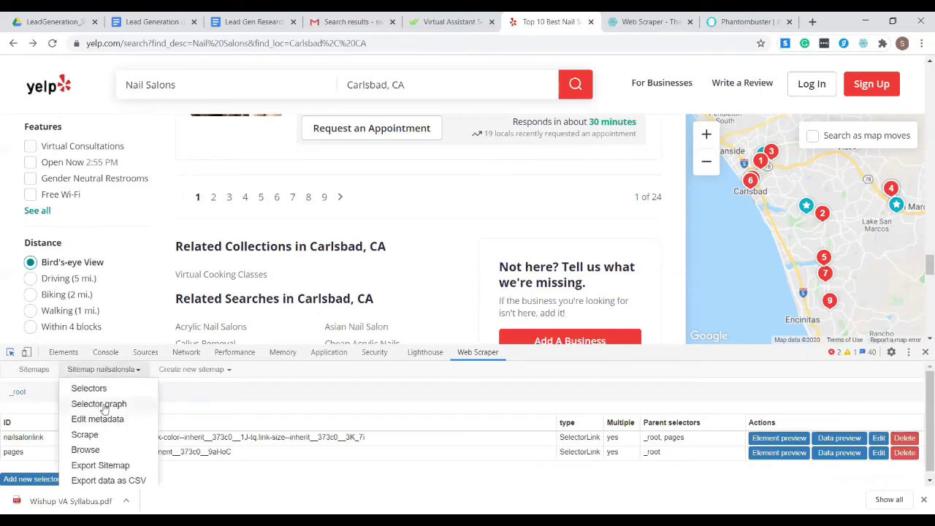
left_click(99, 404)
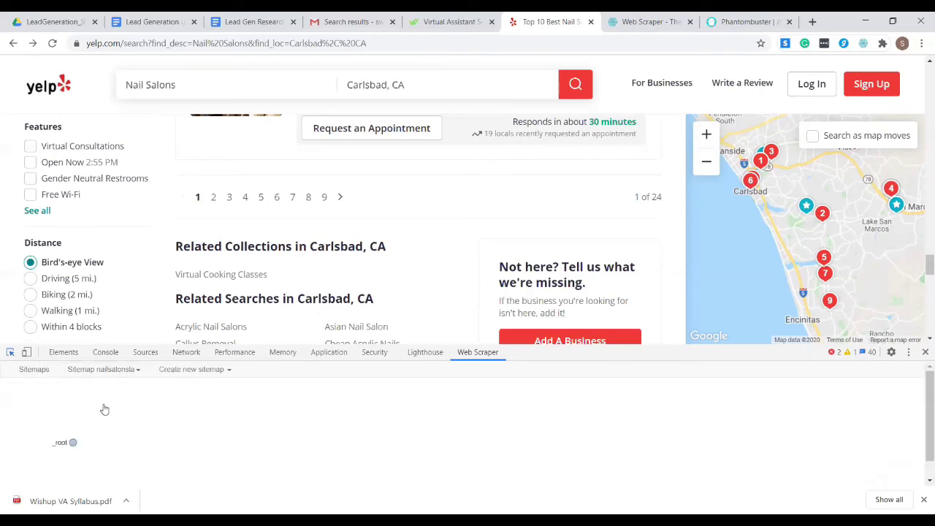
left_click(73, 443)
left_click(134, 420)
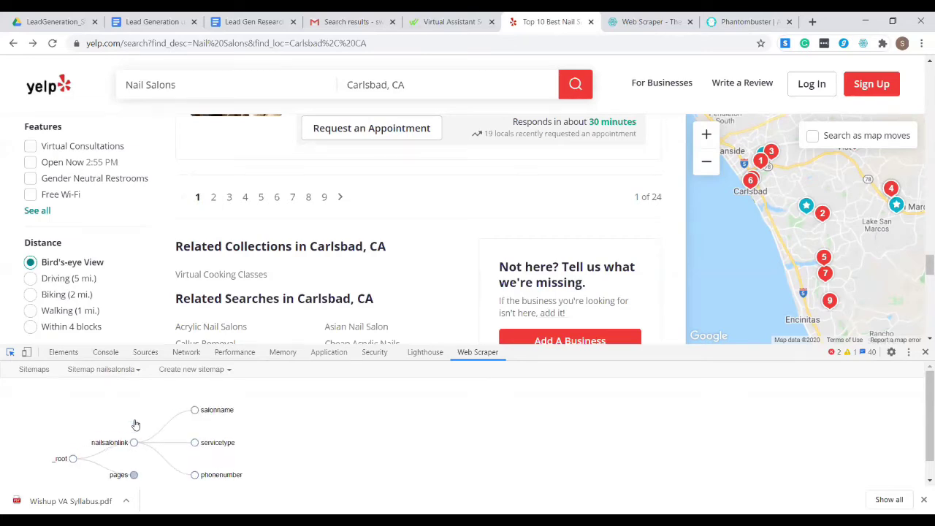
left_click(134, 476)
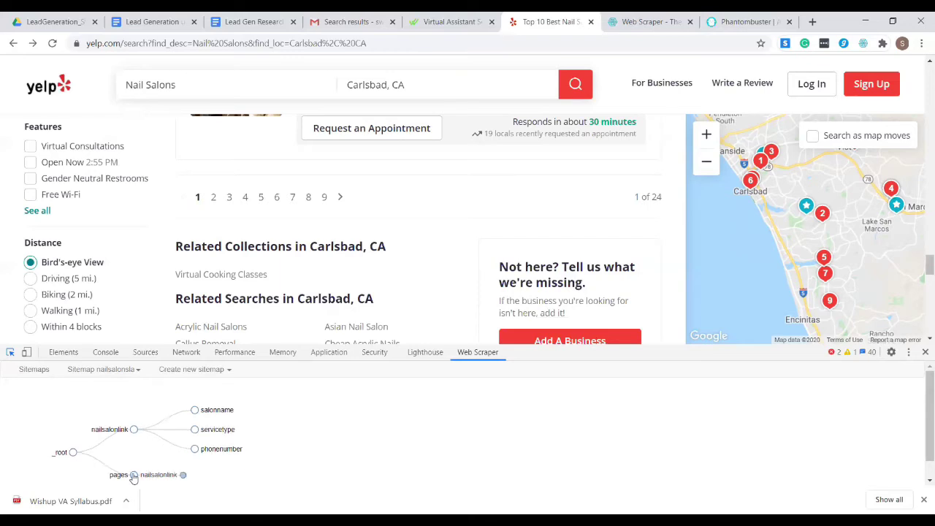
left_click(195, 476)
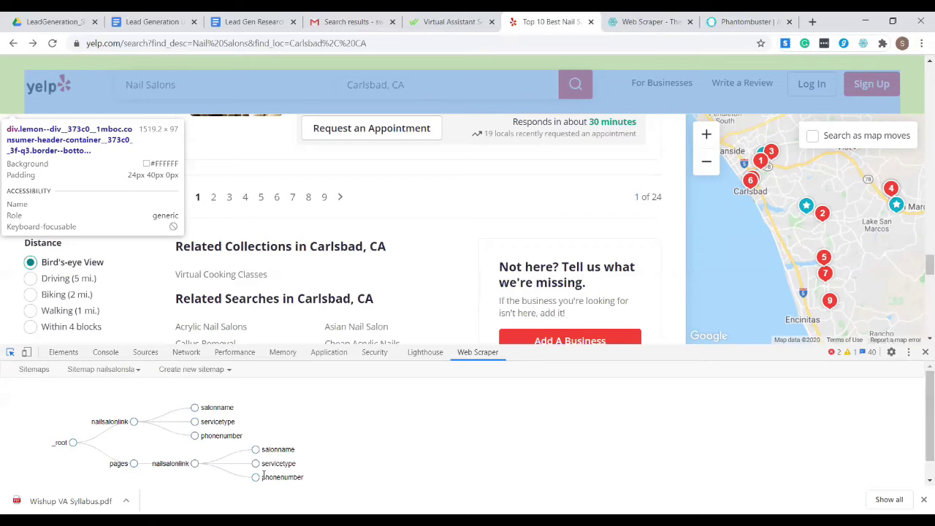
Step: Turn off element inspection and return to the sitemap's list of selectors
left_click(10, 354)
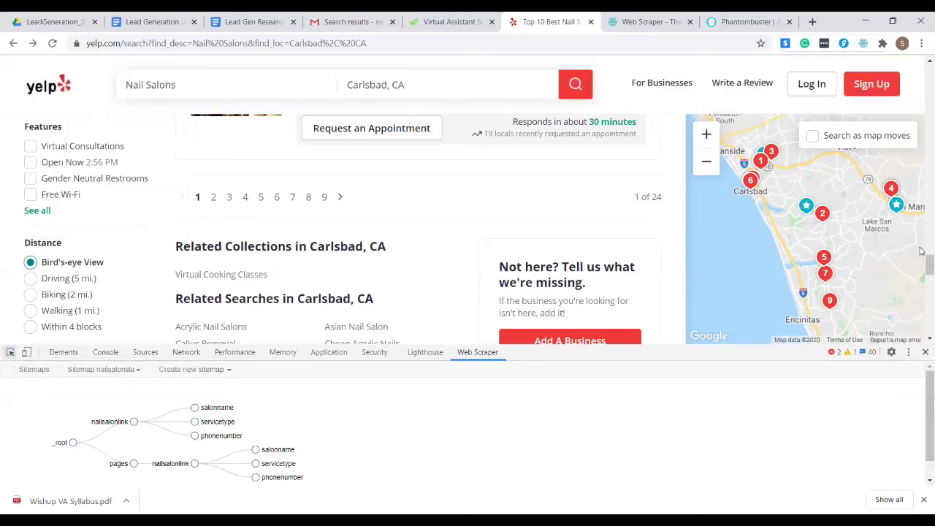
scroll(921, 260, "up", 15)
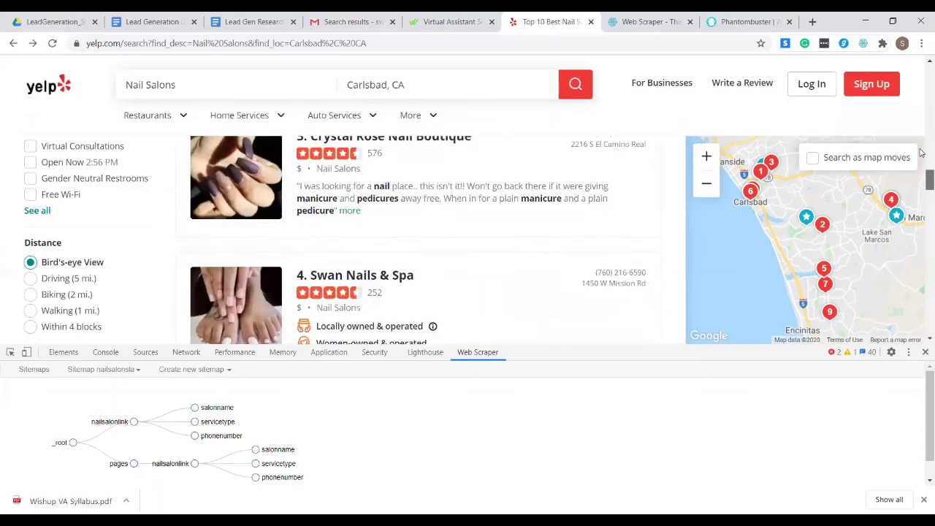
scroll(922, 137, "up", 5)
scroll(922, 137, "down", 1)
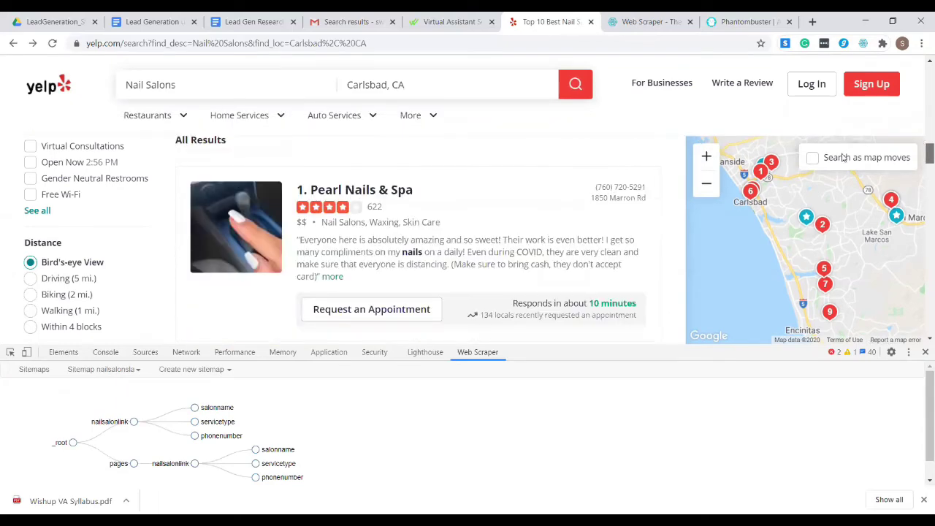
left_click(106, 370)
left_click(101, 387)
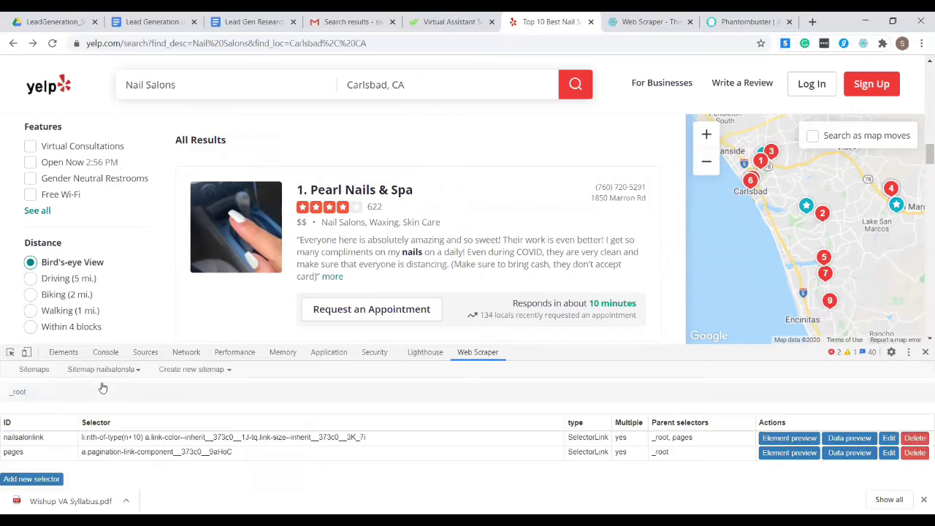
Step: Open the scrape settings for the nail salon sitemap
left_click(187, 371)
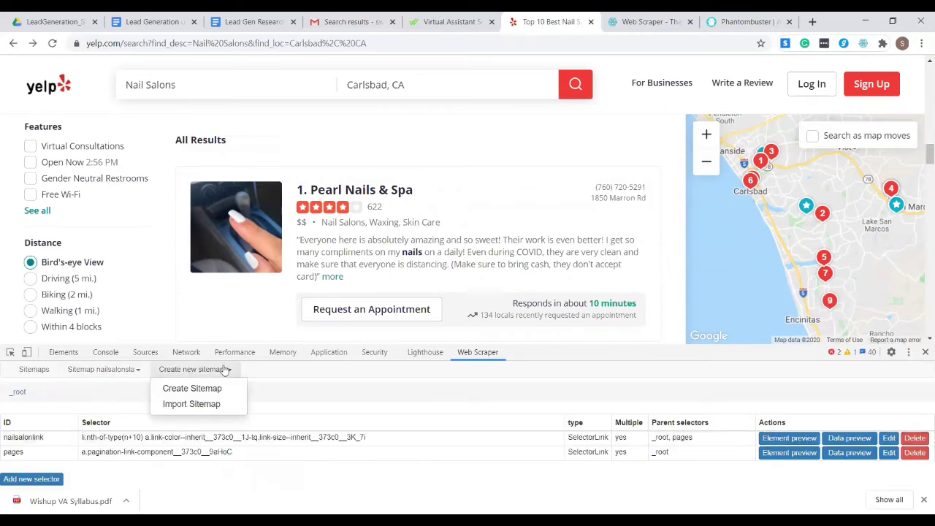
left_click(137, 370)
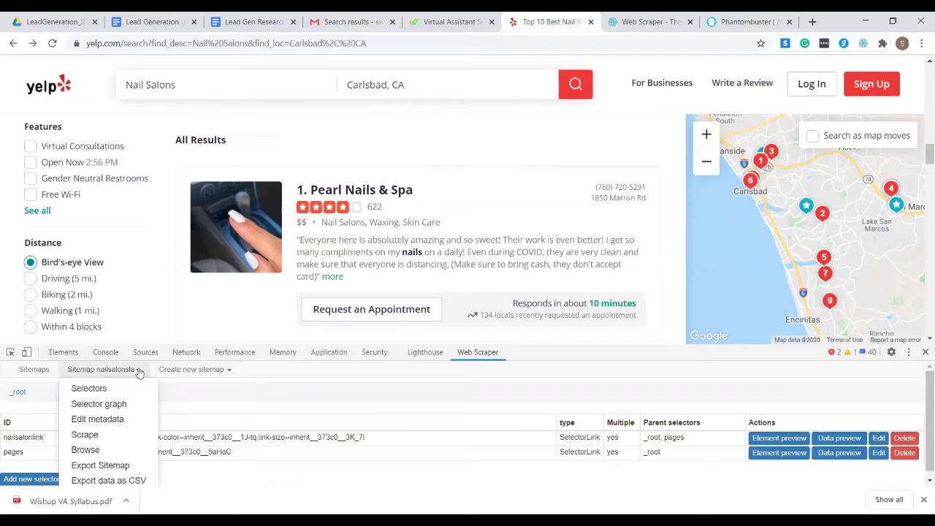
left_click(103, 436)
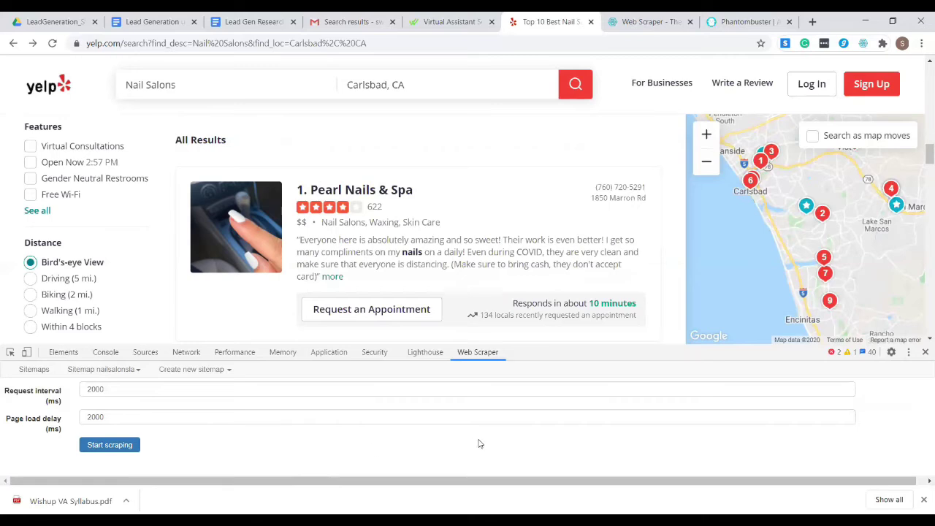
Step: Find restarantsca1.csv in the browser's download history and show it in its folder
key("ctrl+j")
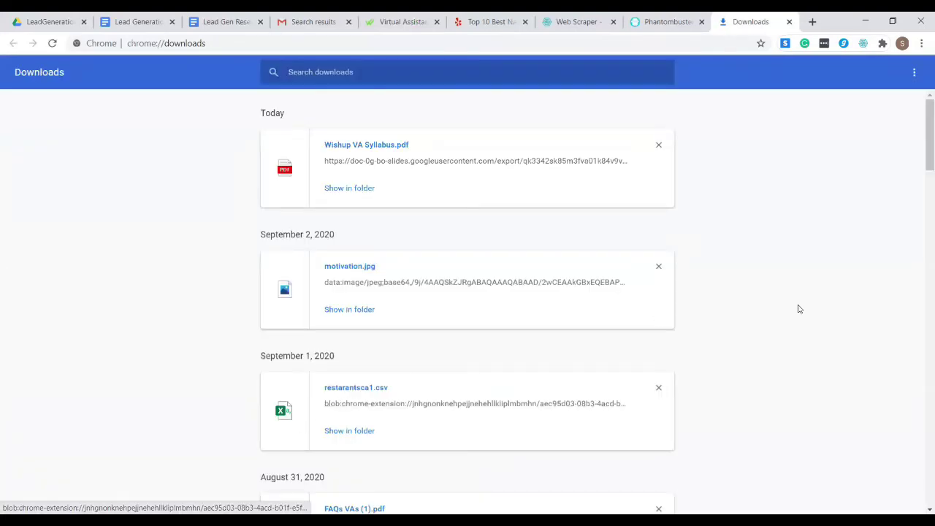
left_click_drag(924, 106, 921, 137)
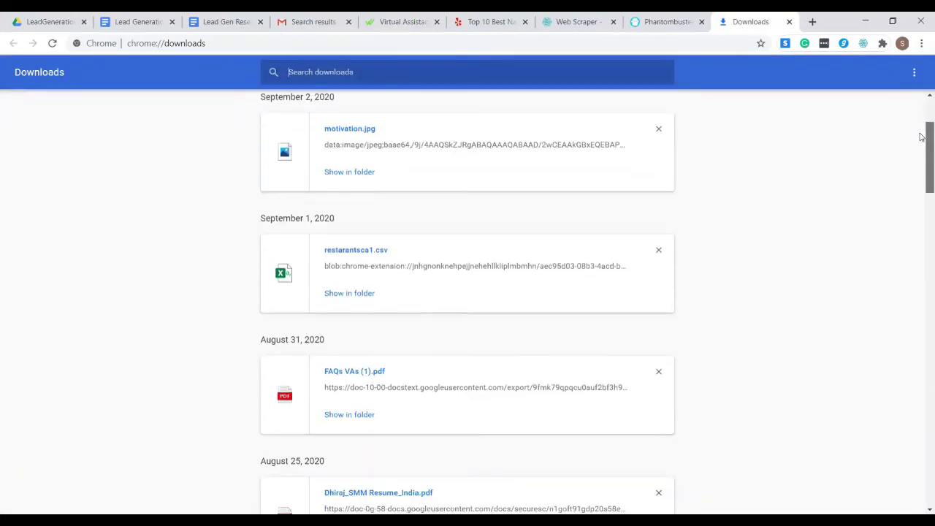
scroll(922, 136, "down", 1)
scroll(347, 151, "down", 1)
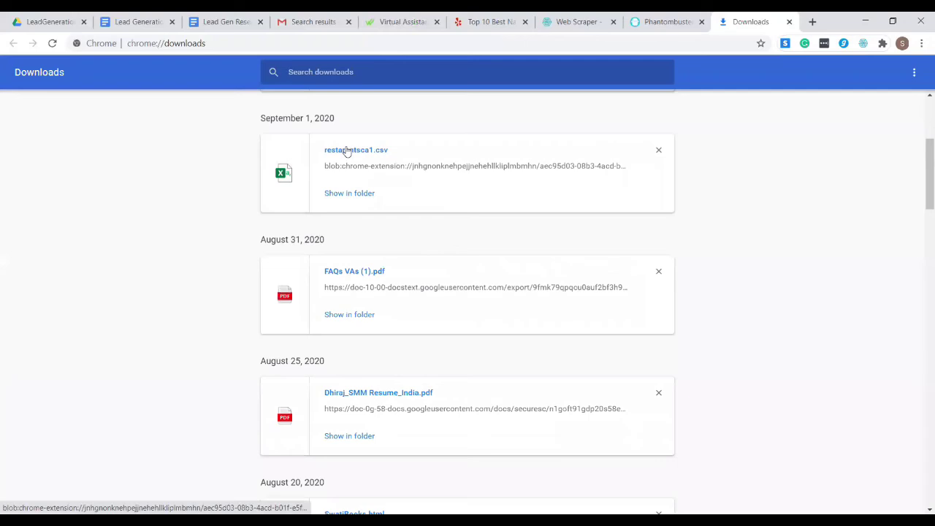
left_click(353, 194)
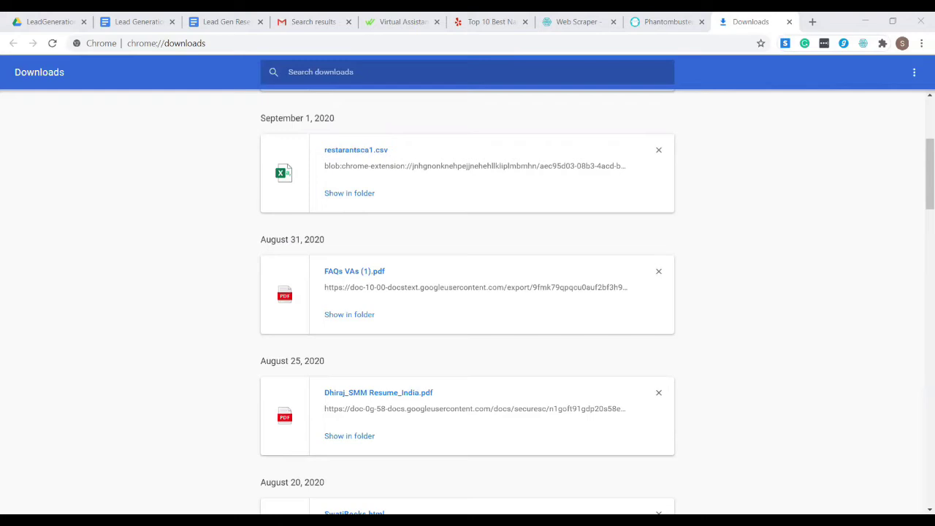
key("alt+Tab")
left_click(350, 193)
key("alt+Tab")
Step: Try to open the restarantsca1.csv download link in a new browser tab, and close that tab
right_click(356, 152)
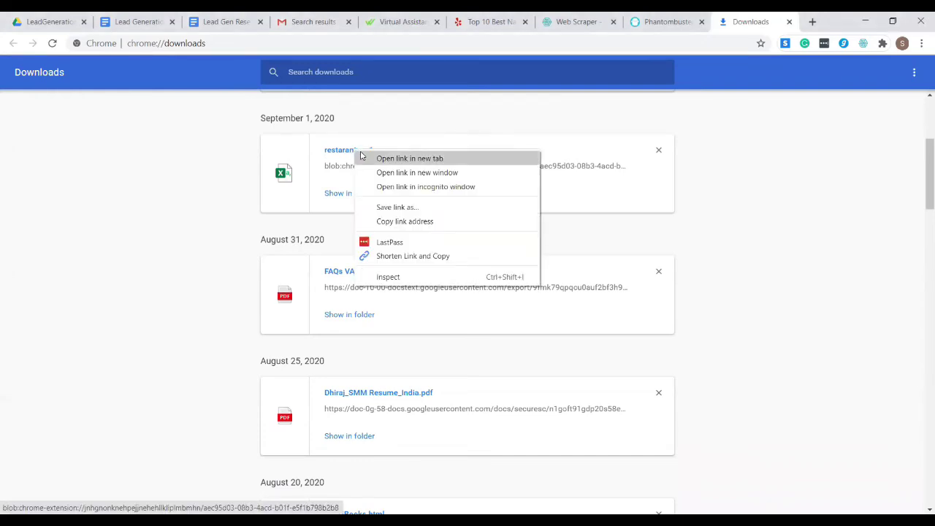
left_click(361, 156)
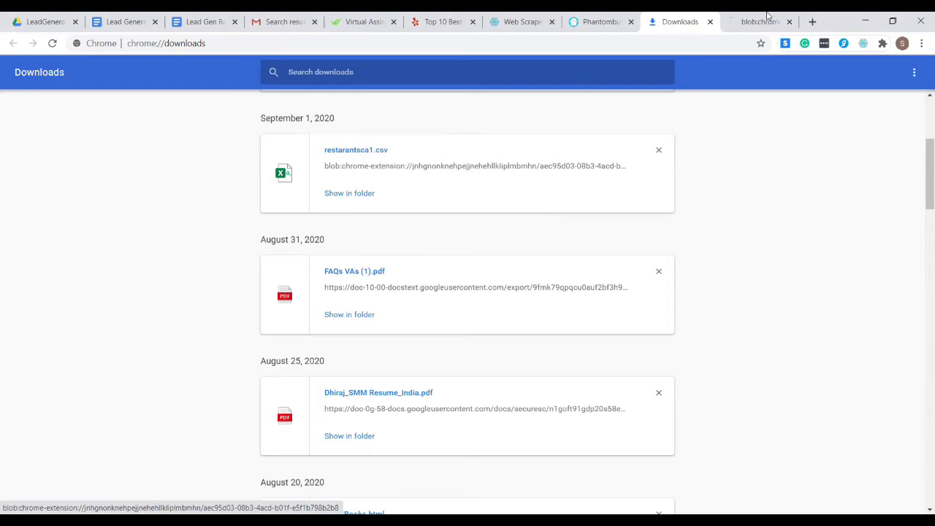
left_click(767, 15)
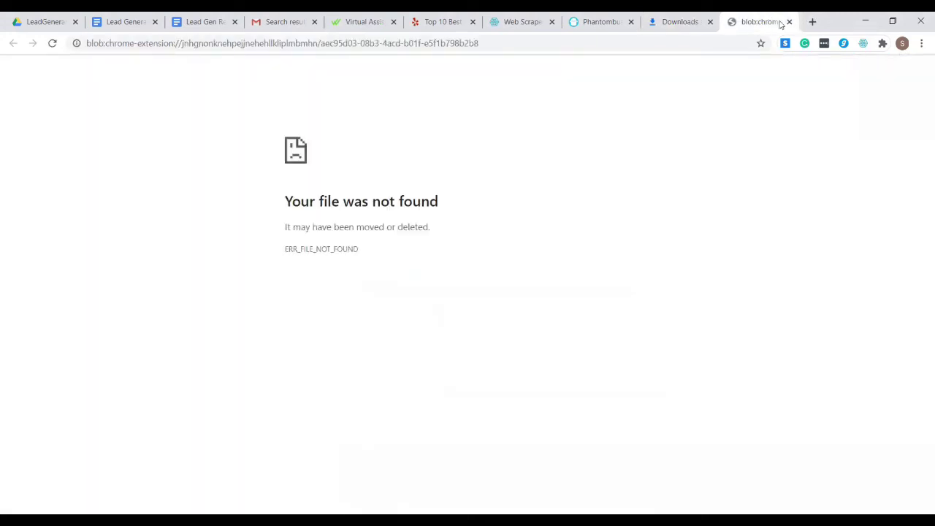
left_click(789, 21)
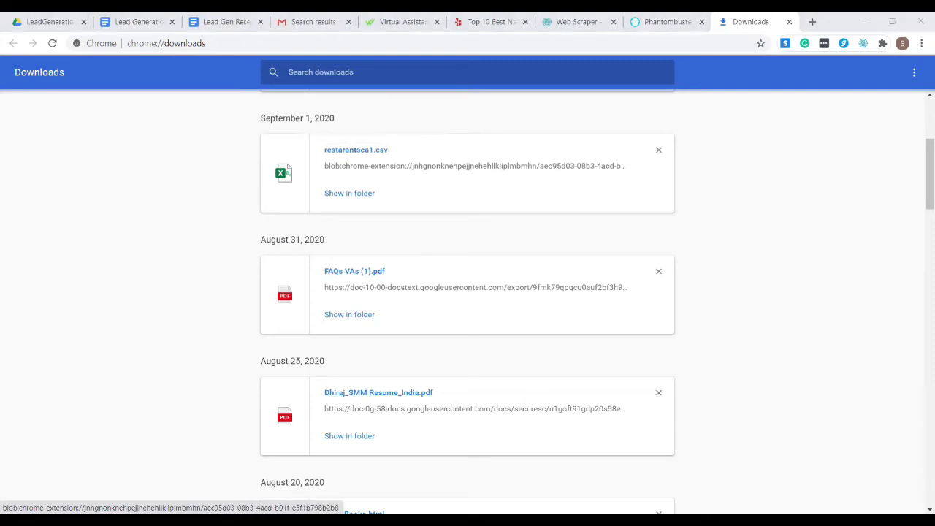
Step: Open restarantsca1.csv in Excel and examine the scraped restaurant columns
key("Return")
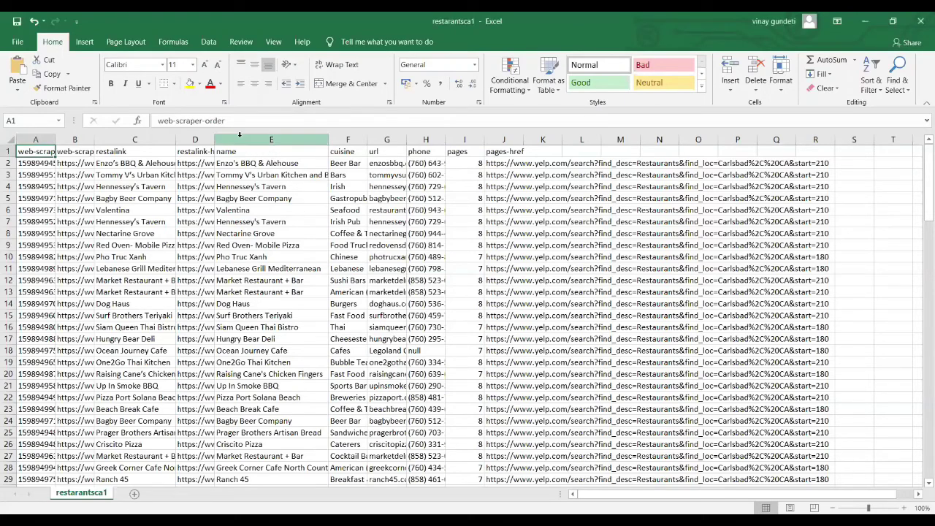
left_click(239, 136)
key("alt+Tab")
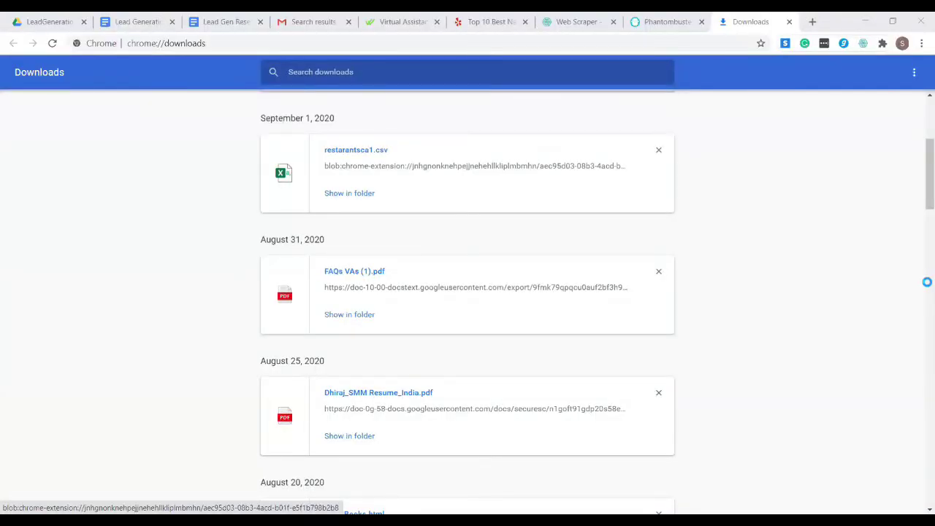
key("alt+Tab")
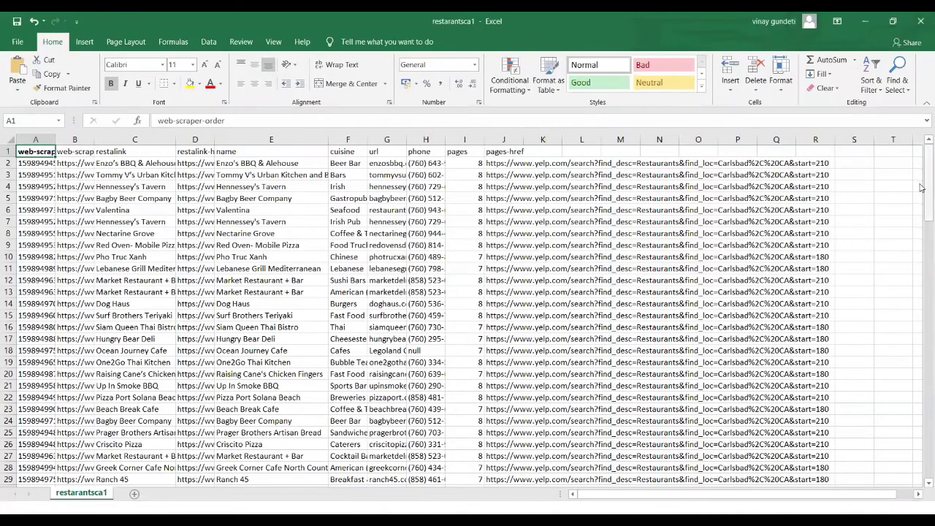